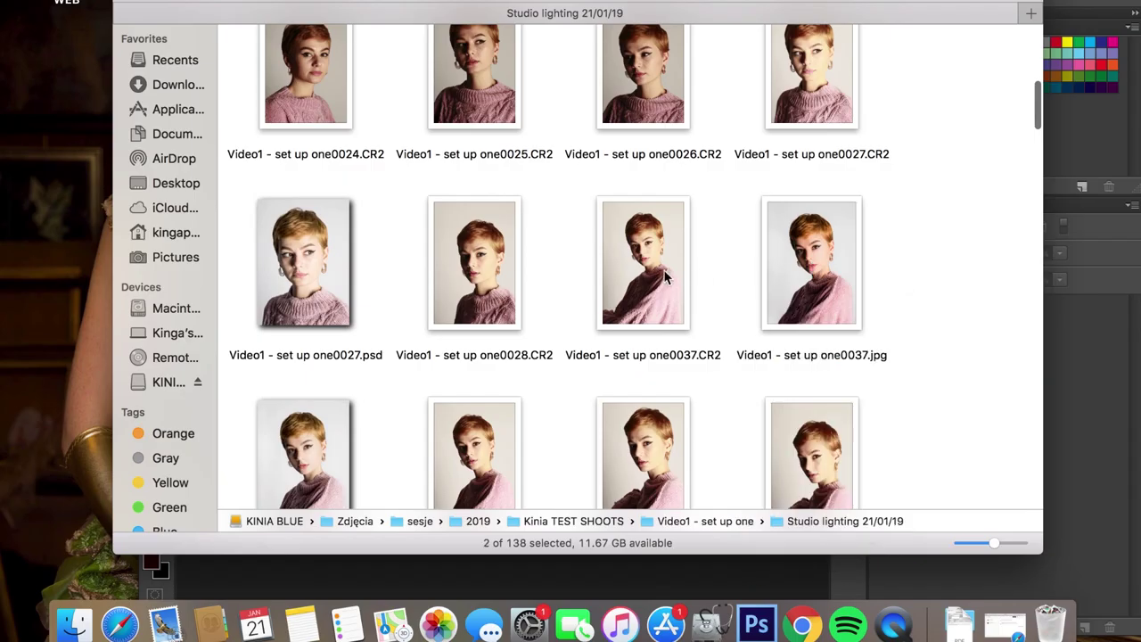
Add Video1 - set up one0037.CR2 to the selected raw portraits and open the selection in Photoshop's Camera Raw.
{"action": "left_click", "coordinate": [641, 276]}
{"action": "scroll", "coordinate": [639, 275], "scroll_direction": "up", "scroll_amount": 6}
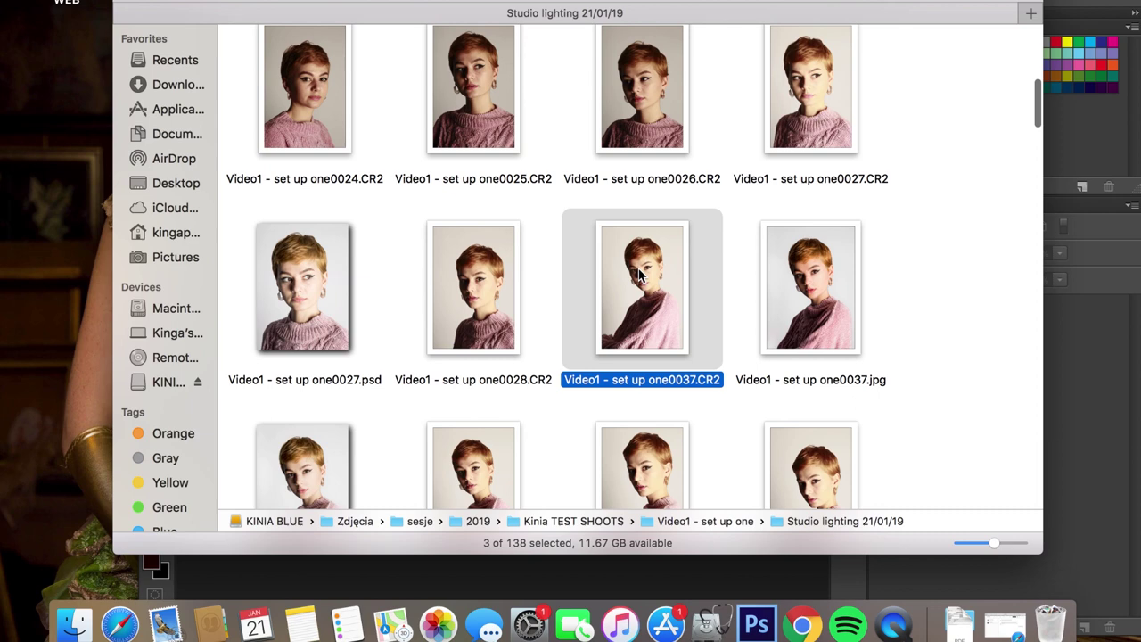
{"action": "left_click_drag", "start_coordinate": [478, 156], "coordinate": [803, 615]}
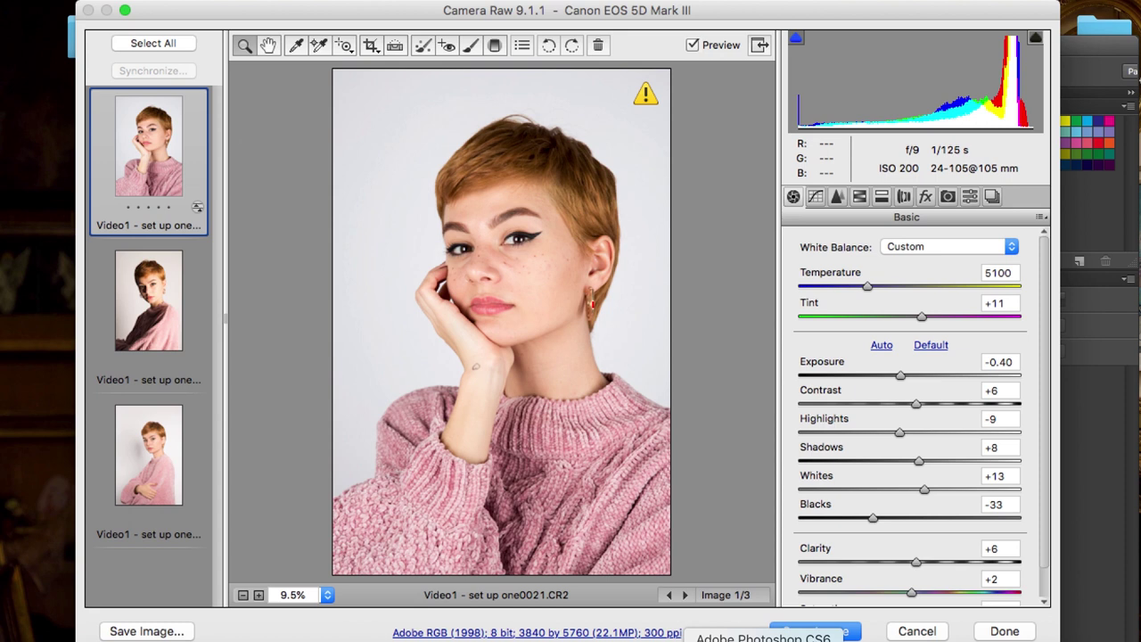
Select all three raw images and set their white balance temperature to 5100.
{"action": "left_click", "coordinate": [169, 324]}
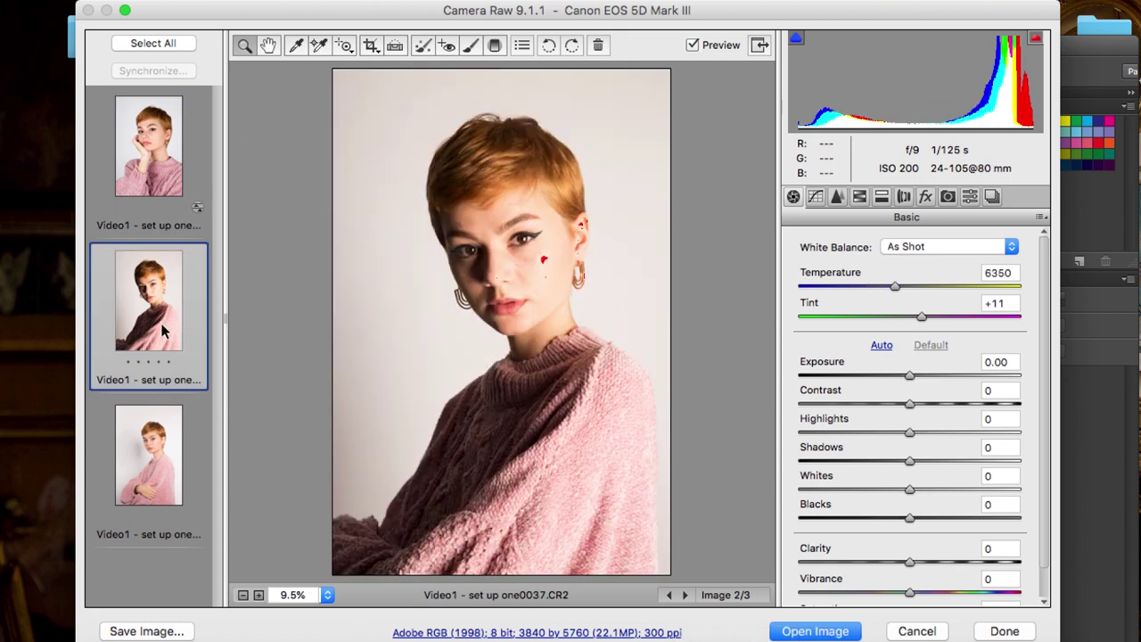
{"action": "key", "text": "super+a"}
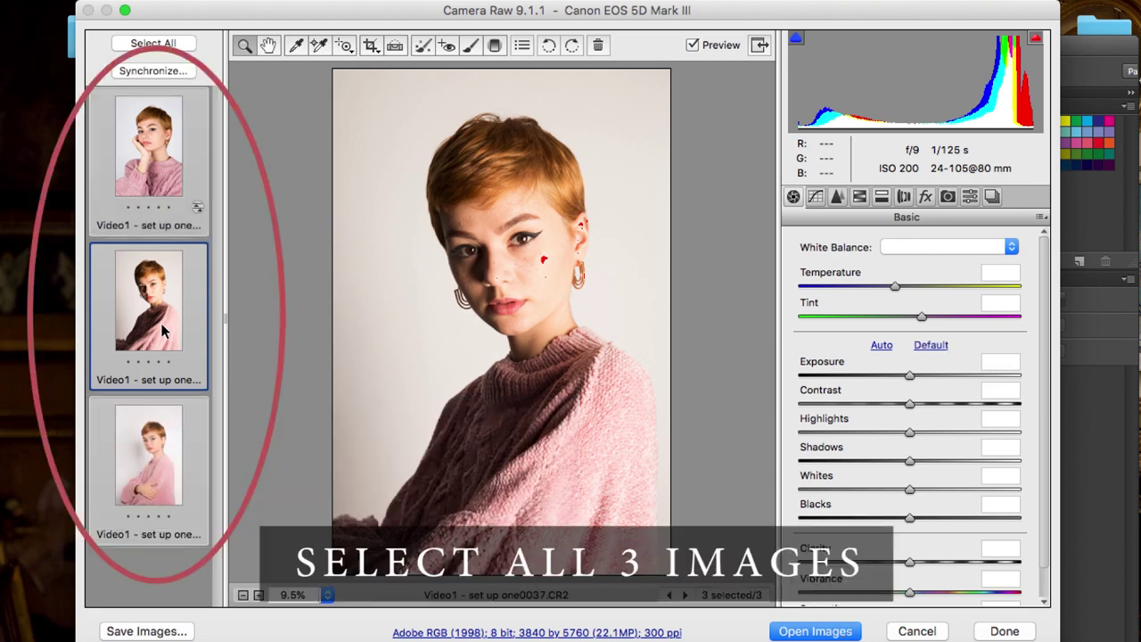
{"action": "left_click_drag", "start_coordinate": [895, 286], "coordinate": [869, 286]}
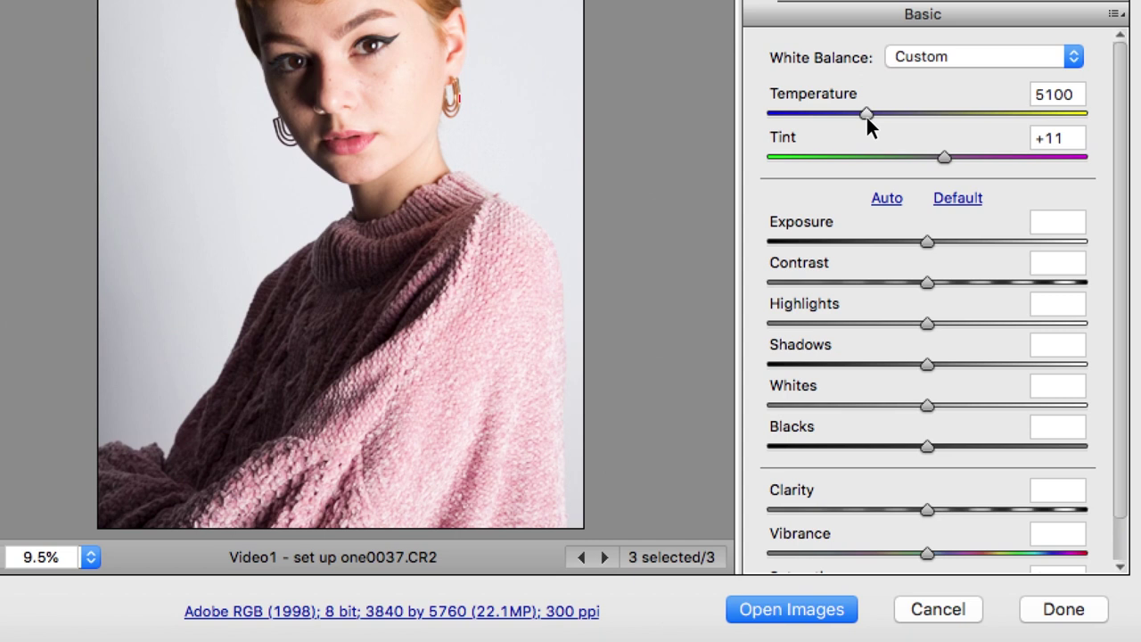
Set Exposure -0.40, Contrast +9, Highlights -7, Shadows +8, Whites +13, Blacks -33, Clarity +6 and Vibrance +2 for the selected images.
{"action": "left_click_drag", "start_coordinate": [927, 239], "coordinate": [914, 239]}
{"action": "left_click_drag", "start_coordinate": [927, 282], "coordinate": [935, 282]}
{"action": "left_click_drag", "start_coordinate": [927, 323], "coordinate": [916, 323]}
{"action": "mouse_move", "coordinate": [927, 363]}
{"action": "left_mouse_down"}
{"action": "mouse_move", "coordinate": [948, 371]}
{"action": "mouse_move", "coordinate": [940, 365]}
{"action": "left_mouse_up"}
{"action": "left_click_drag", "start_coordinate": [927, 406], "coordinate": [948, 406]}
{"action": "mouse_move", "coordinate": [927, 445]}
{"action": "left_mouse_down"}
{"action": "mouse_move", "coordinate": [883, 458]}
{"action": "mouse_move", "coordinate": [874, 446]}
{"action": "left_mouse_up"}
{"action": "left_click_drag", "start_coordinate": [927, 510], "coordinate": [934, 509]}
{"action": "left_click_drag", "start_coordinate": [928, 551], "coordinate": [937, 547]}
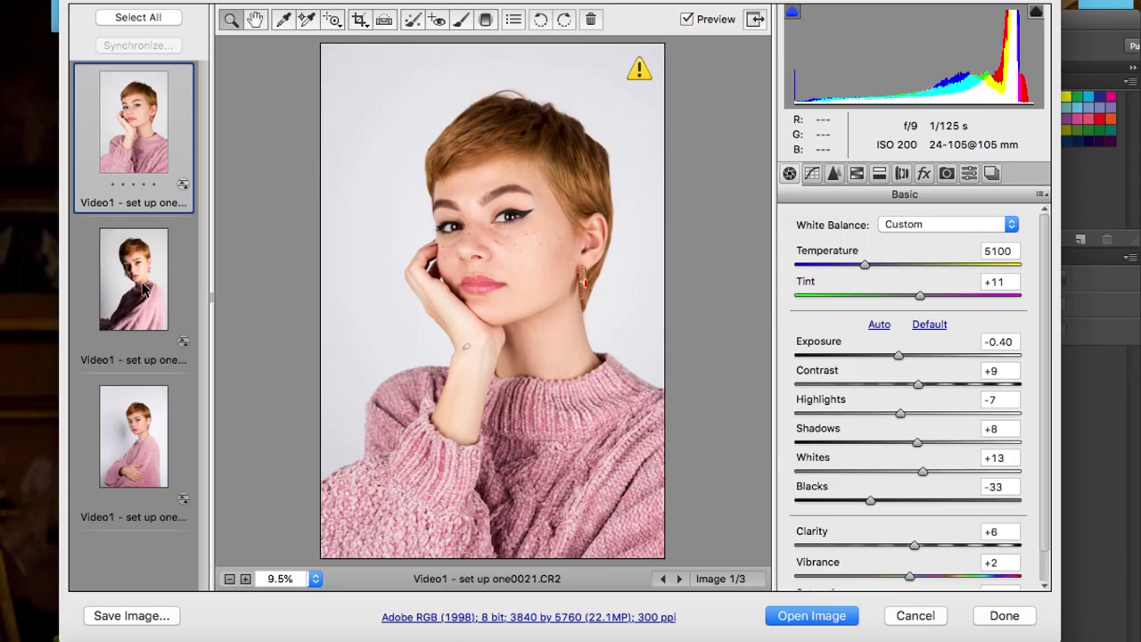
Fine-tune the tonal settings of one0037.CR2 and one0047.CR2 individually, and open all three images for editing.
{"action": "left_click", "coordinate": [145, 285]}
{"action": "left_click", "coordinate": [156, 450]}
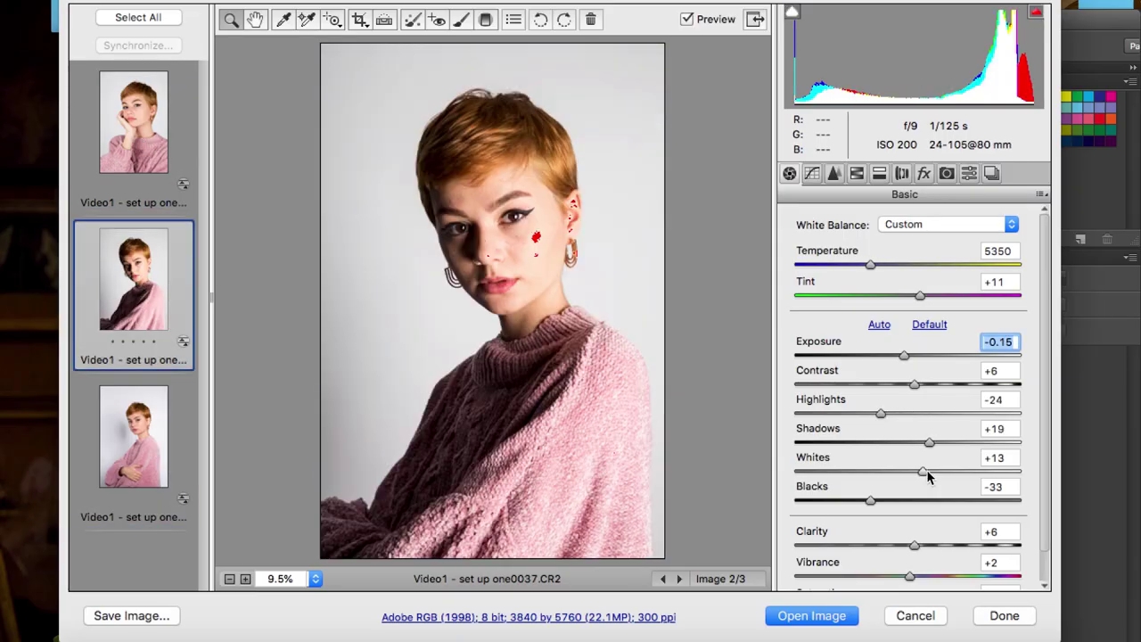
{"action": "left_click", "coordinate": [926, 472]}
{"action": "left_click_drag", "start_coordinate": [933, 445], "coordinate": [950, 444]}
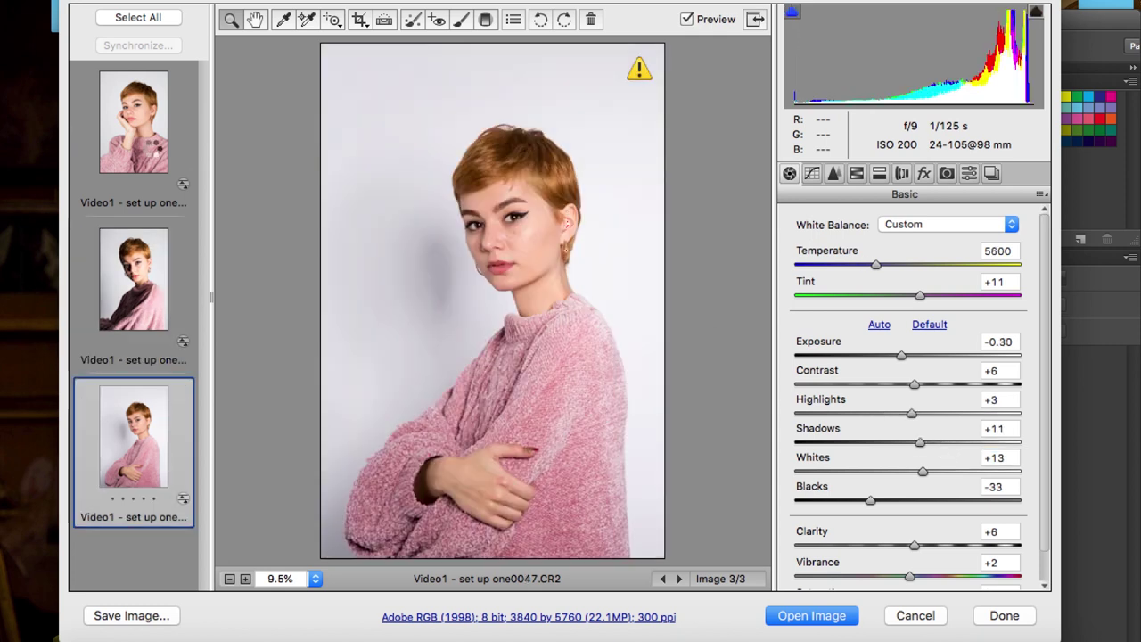
{"action": "key", "text": "super+a"}
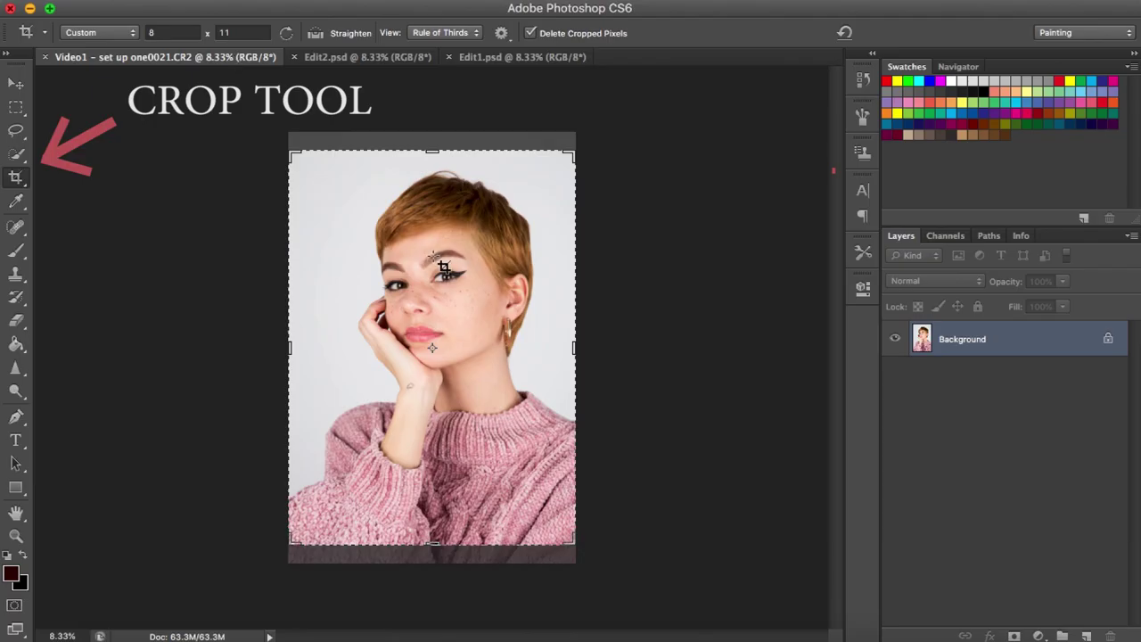
Crop the hand-on-cheek portrait to an 8 x 11 ratio and save it as Edit3.psd.
{"action": "left_click_drag", "start_coordinate": [462, 242], "coordinate": [463, 246]}
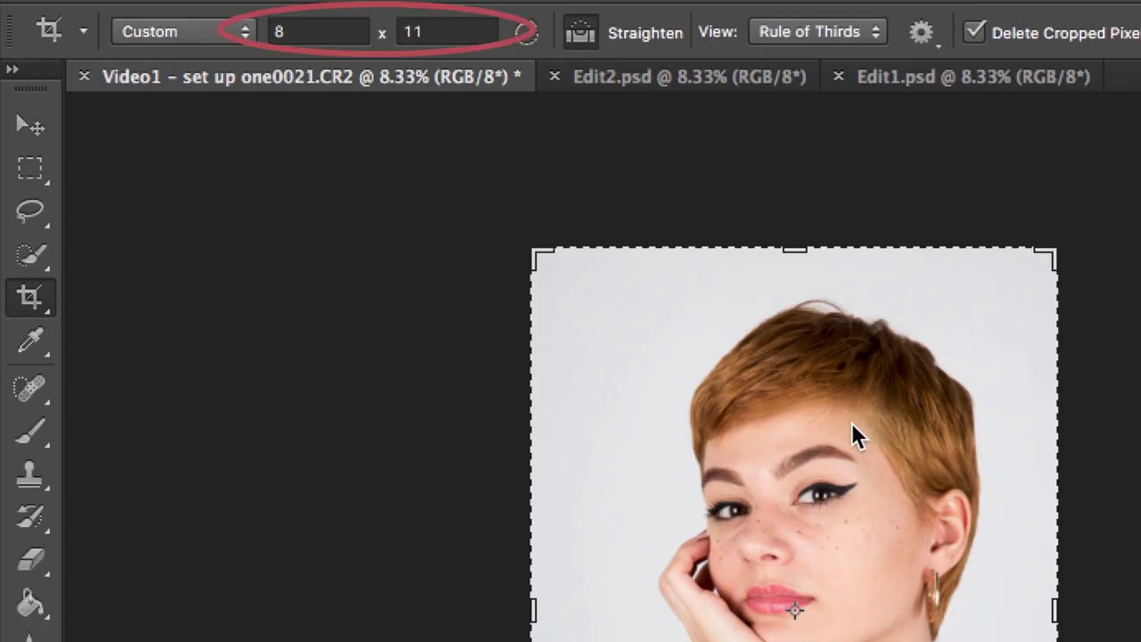
{"action": "key", "text": "super+shift+s"}
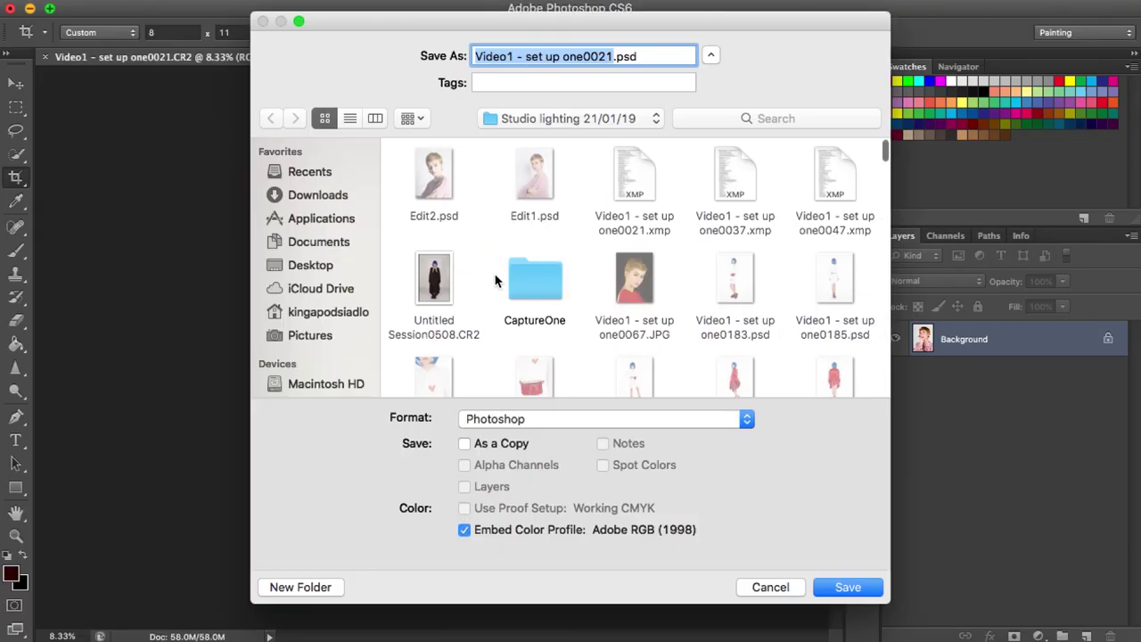
{"action": "type", "text": "edi"}
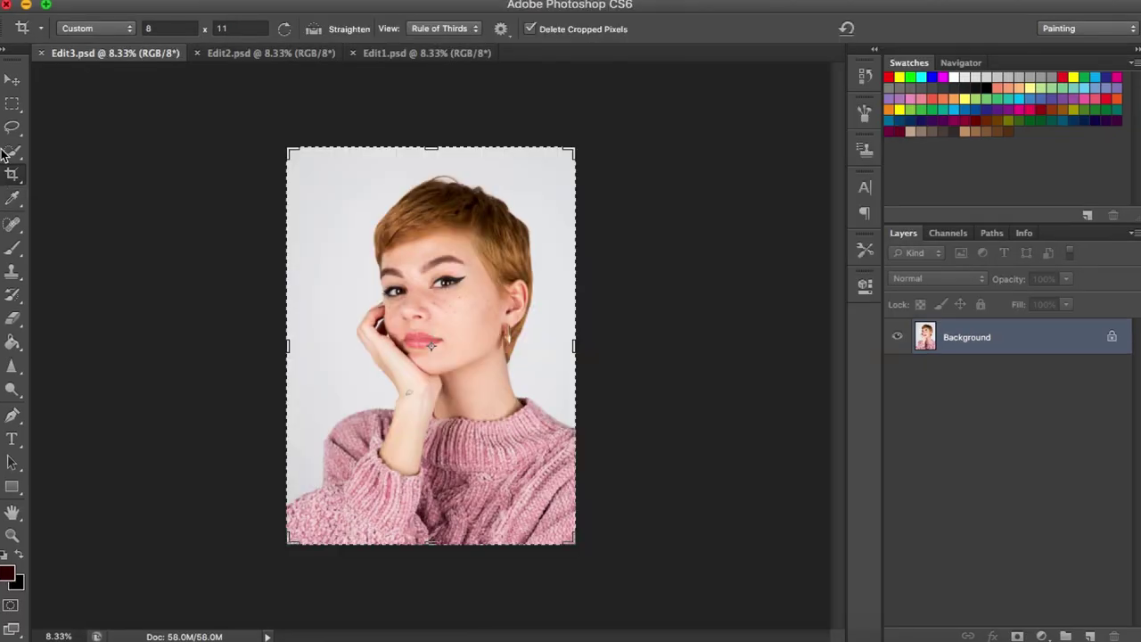
Duplicate the Background layer twice.
{"action": "left_click", "coordinate": [13, 80]}
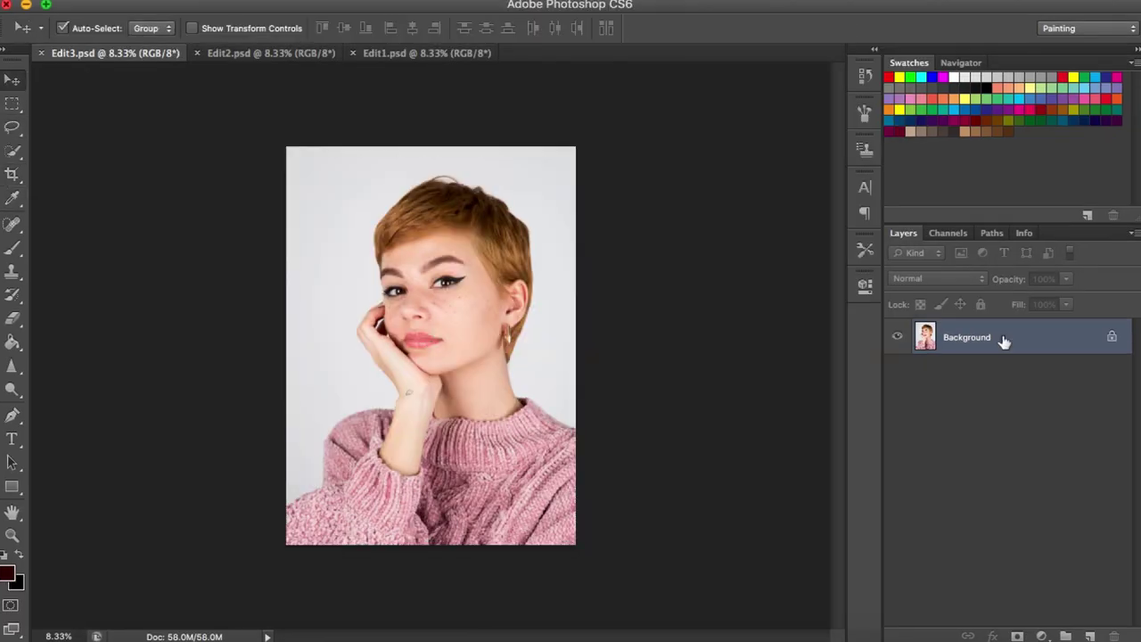
{"action": "left_click_drag", "start_coordinate": [1013, 345], "coordinate": [1090, 634]}
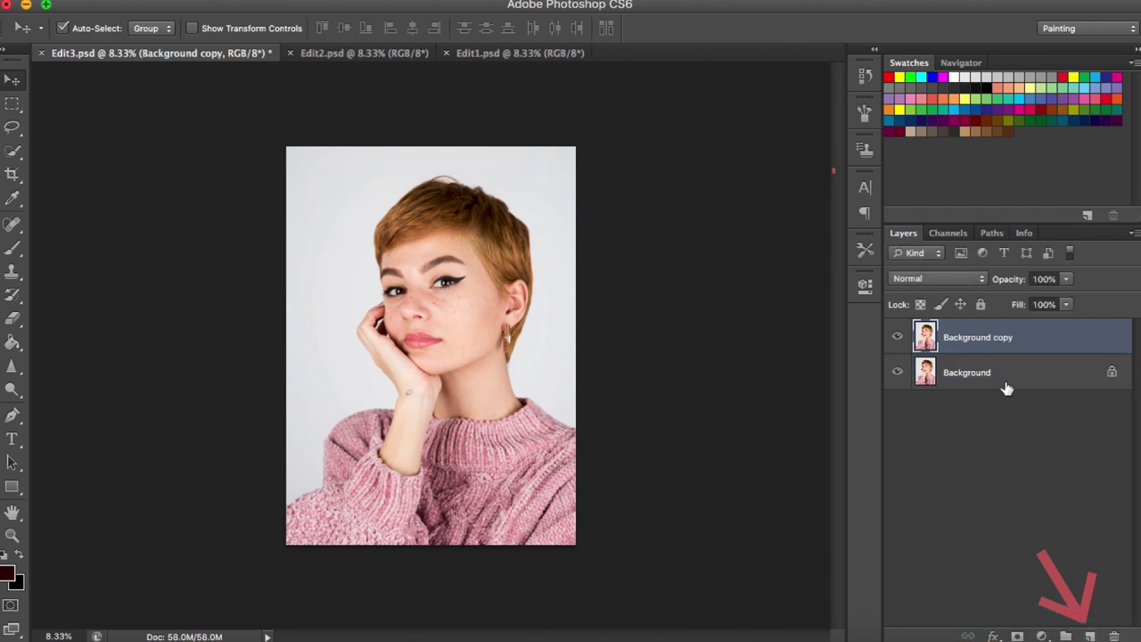
{"action": "left_click_drag", "start_coordinate": [991, 343], "coordinate": [1090, 635]}
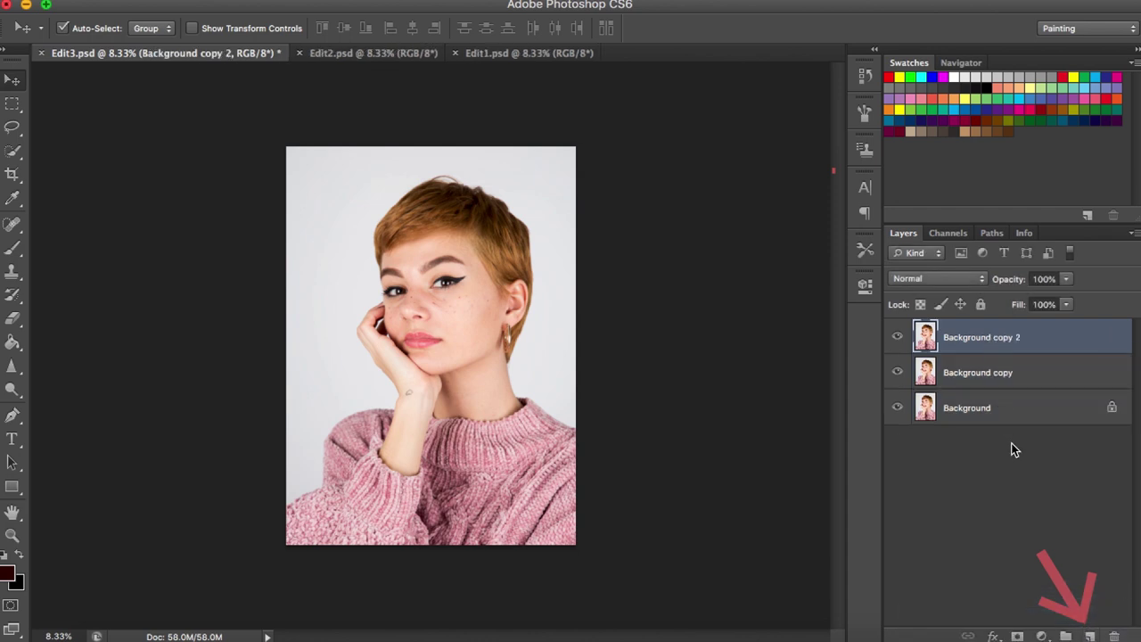
Rename the lower background copy Low and the upper copy High.
{"action": "double_click", "coordinate": [975, 371]}
{"action": "type", "text": "L"}
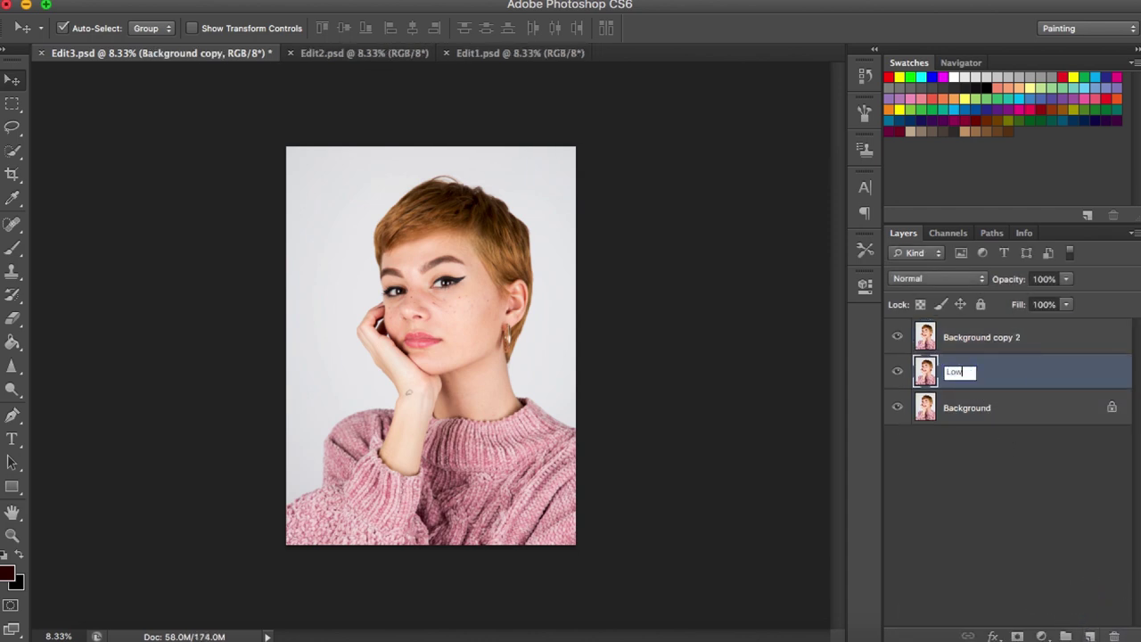
{"action": "type", "text": "ow"}
{"action": "key", "text": "Return"}
{"action": "double_click", "coordinate": [961, 338]}
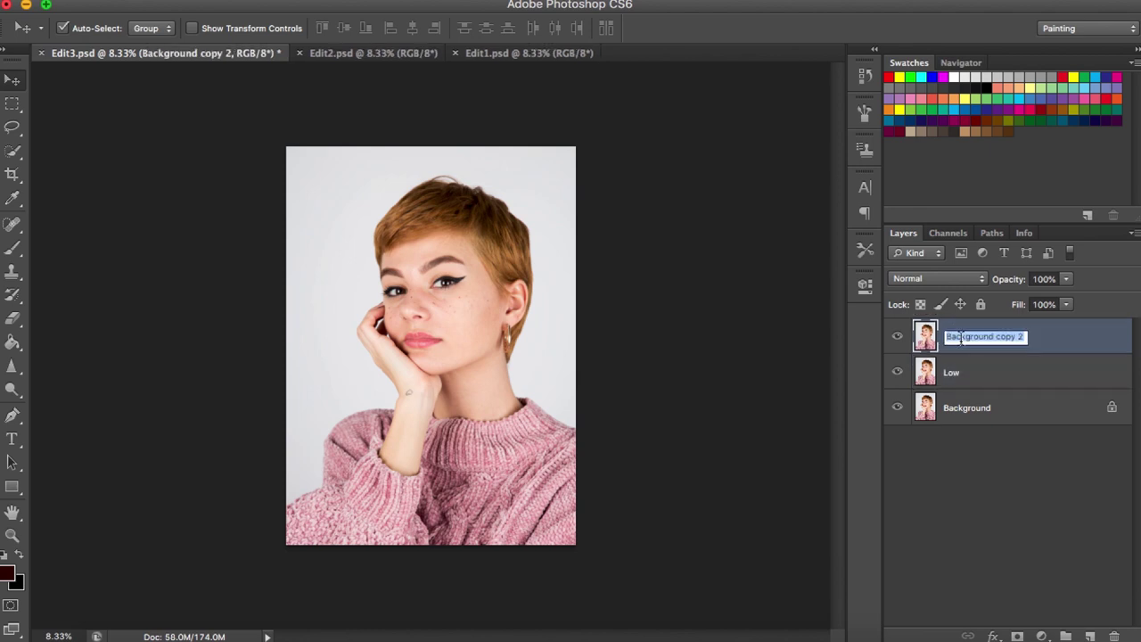
{"action": "type", "text": "Hi"}
{"action": "key", "text": "Return"}
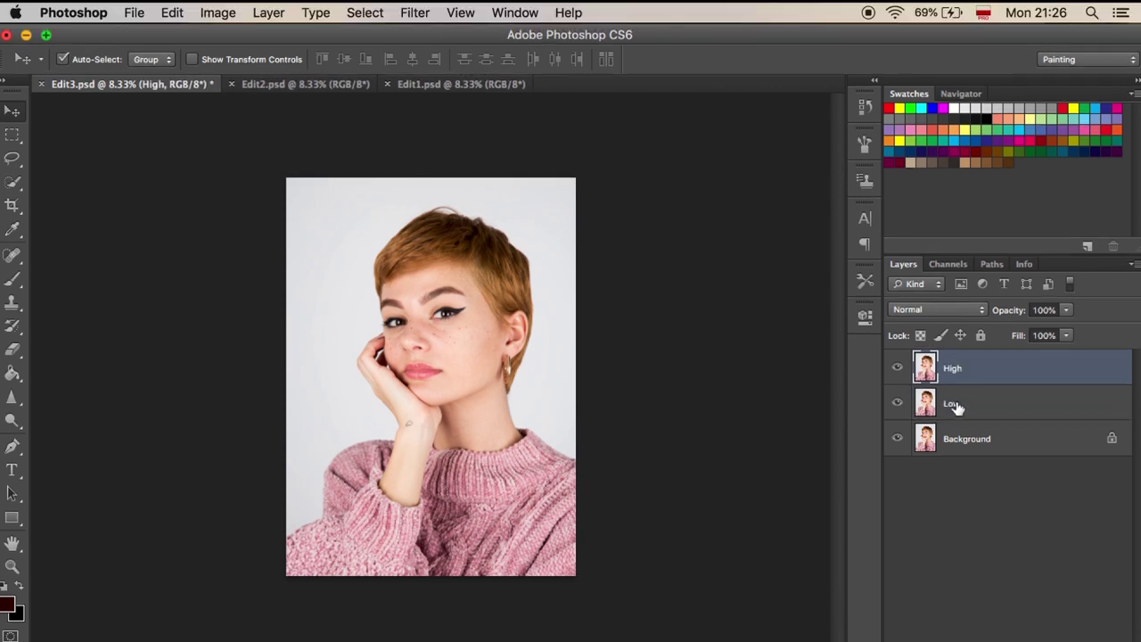
Apply a Gaussian Blur to the Low layer.
{"action": "left_click", "coordinate": [951, 375]}
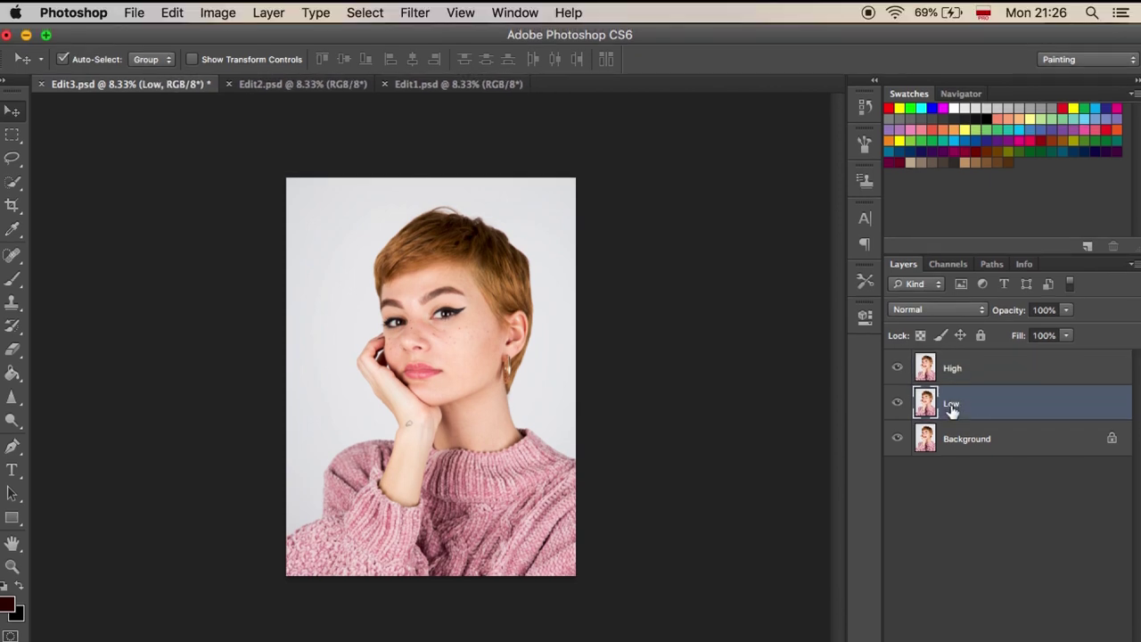
{"action": "left_click", "coordinate": [413, 10]}
{"action": "mouse_move", "coordinate": [493, 220]}
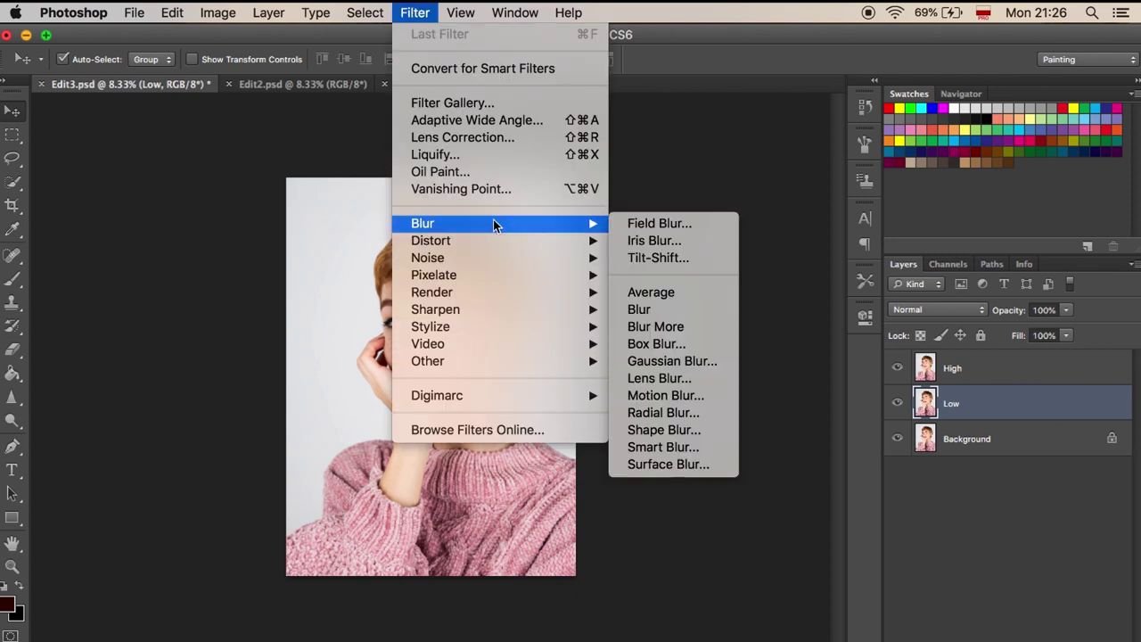
{"action": "left_click", "coordinate": [712, 360]}
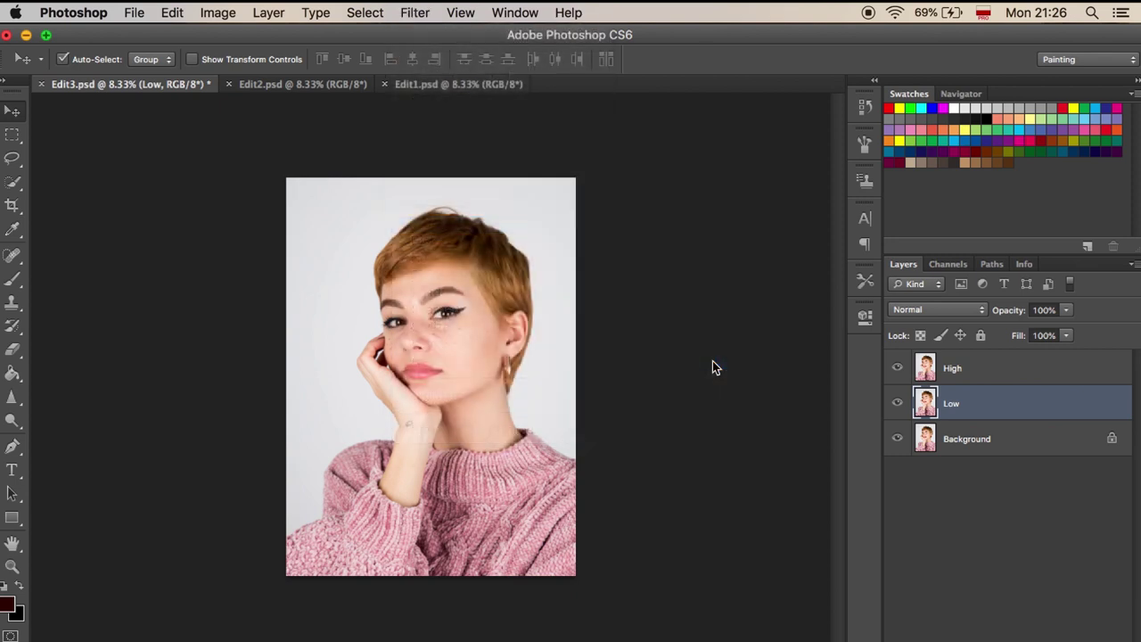
{"action": "left_click", "coordinate": [669, 205]}
{"action": "key", "text": "v"}
Apply the Low layer to the High layer with Subtract blending, scale 2 and offset 124, and set High's blend mode to Linear Light.
{"action": "left_click", "coordinate": [967, 374]}
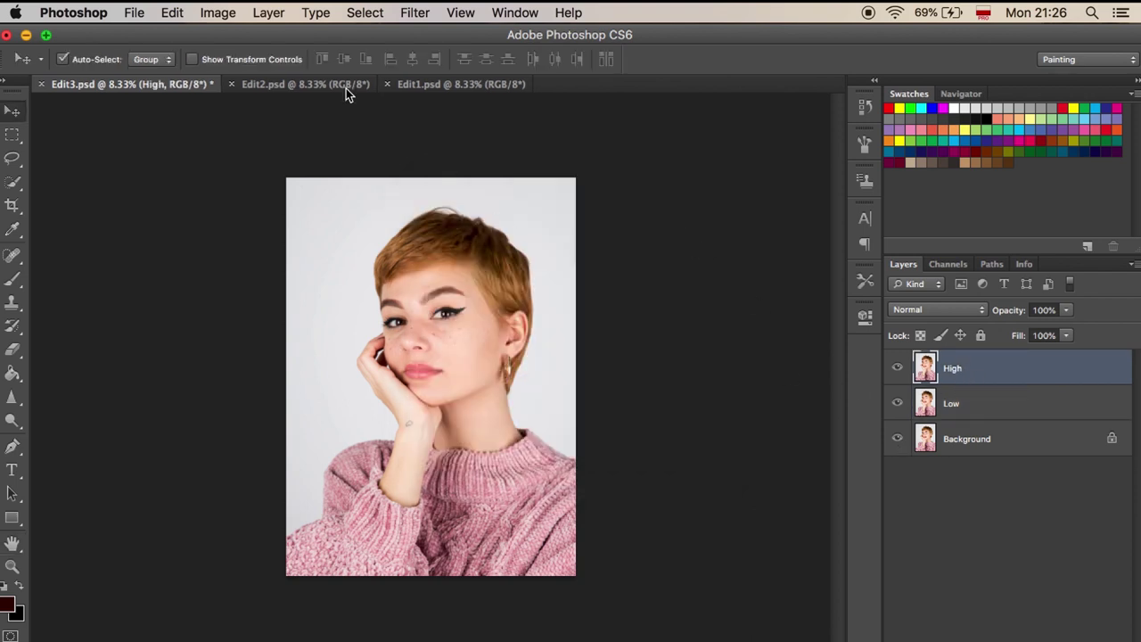
{"action": "left_click", "coordinate": [218, 12]}
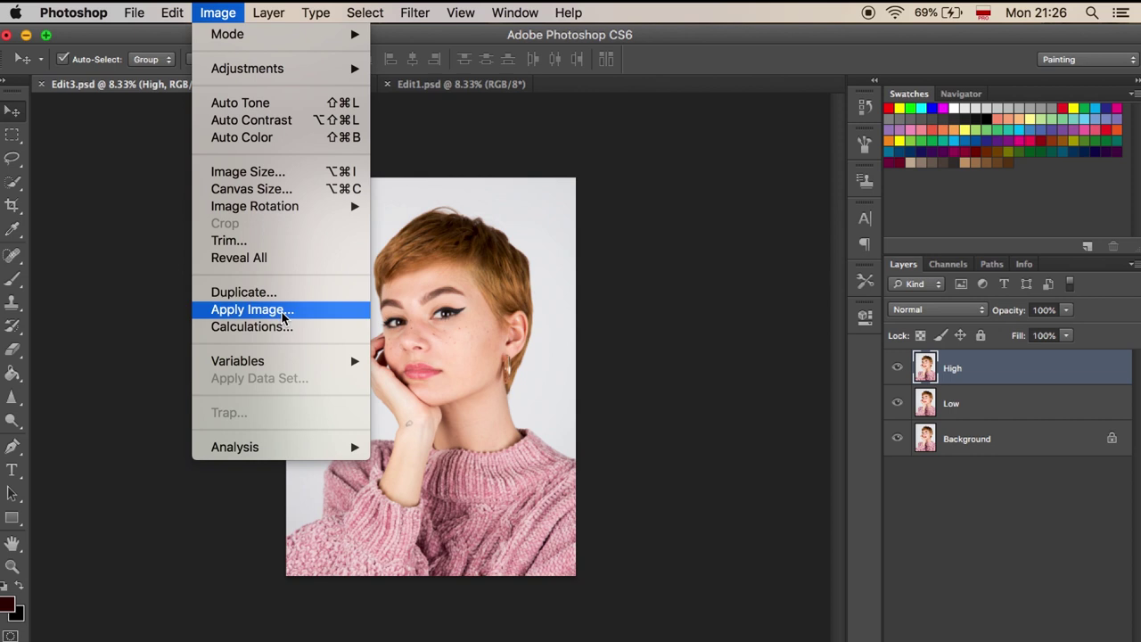
{"action": "left_click", "coordinate": [284, 312]}
{"action": "left_click", "coordinate": [362, 263]}
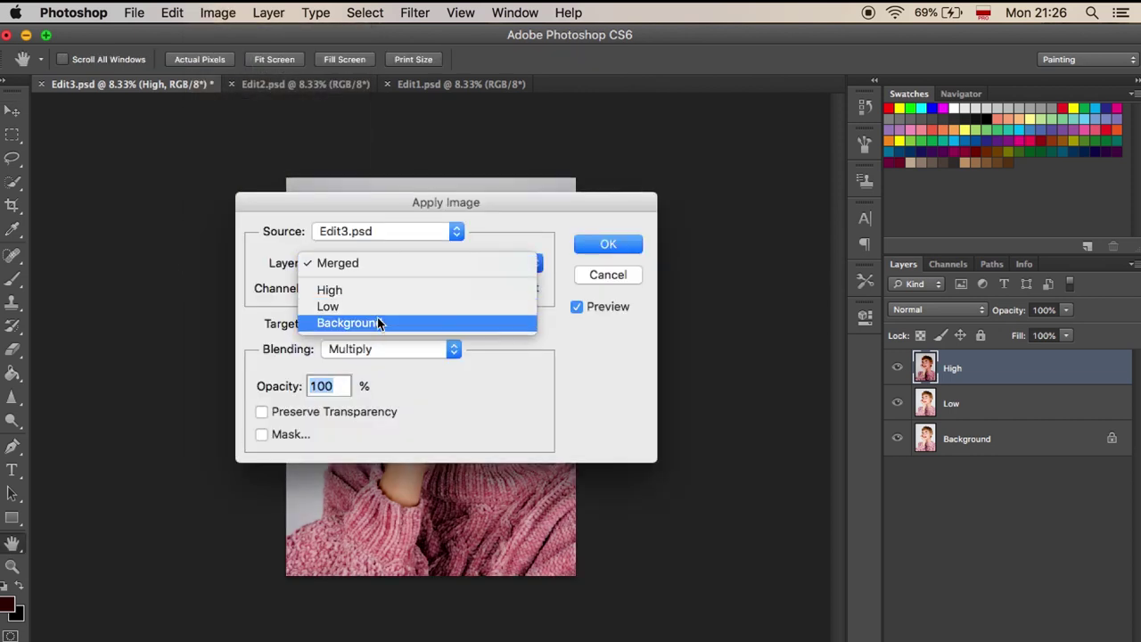
{"action": "left_click", "coordinate": [334, 305]}
{"action": "left_click", "coordinate": [383, 352]}
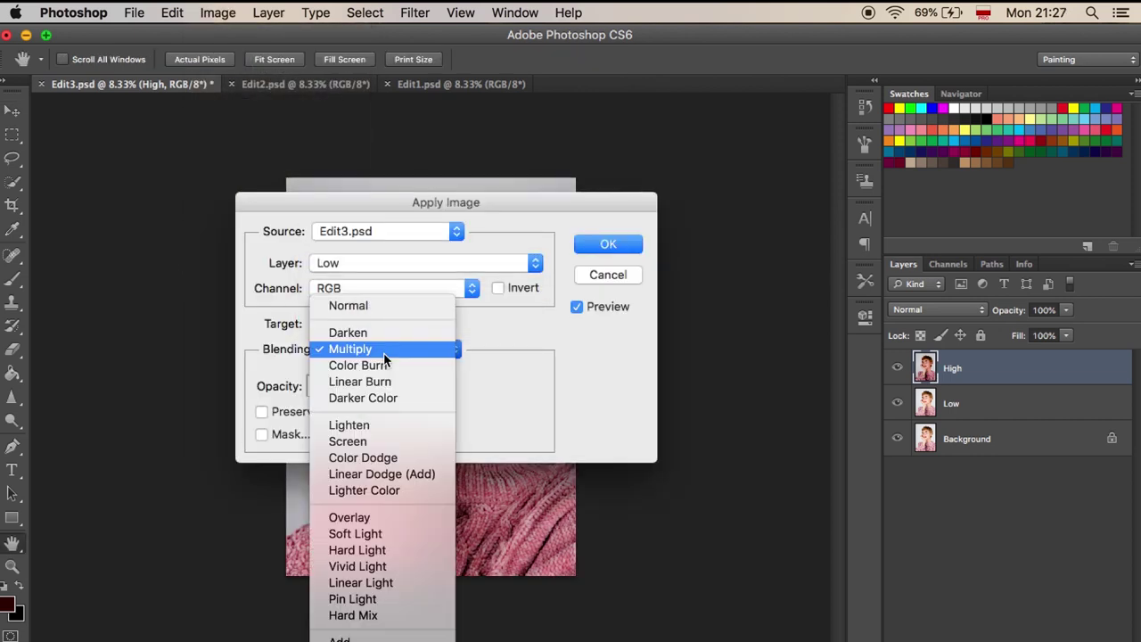
{"action": "scroll", "coordinate": [384, 505], "scroll_direction": "down", "scroll_amount": 2}
{"action": "left_click", "coordinate": [384, 603]}
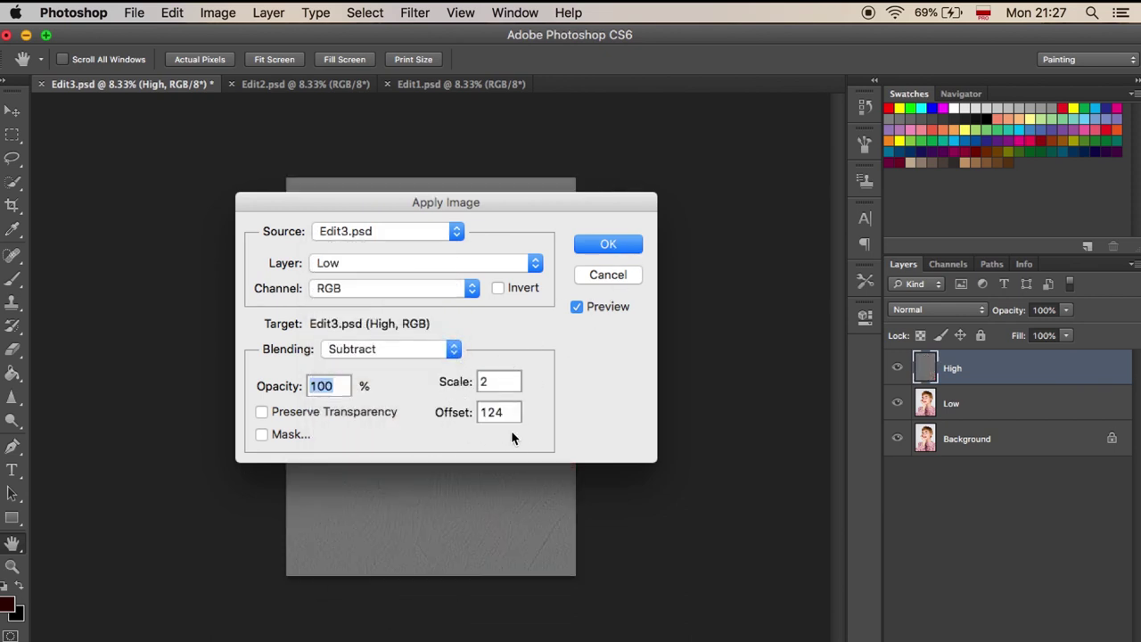
{"action": "left_click", "coordinate": [610, 245]}
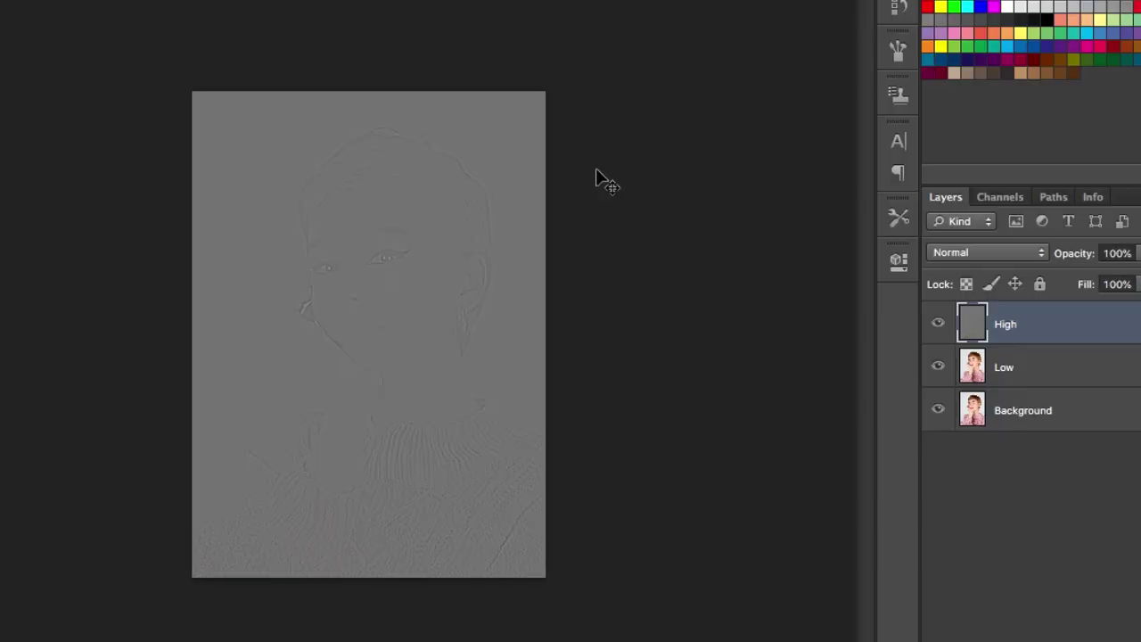
{"action": "left_click", "coordinate": [974, 254]}
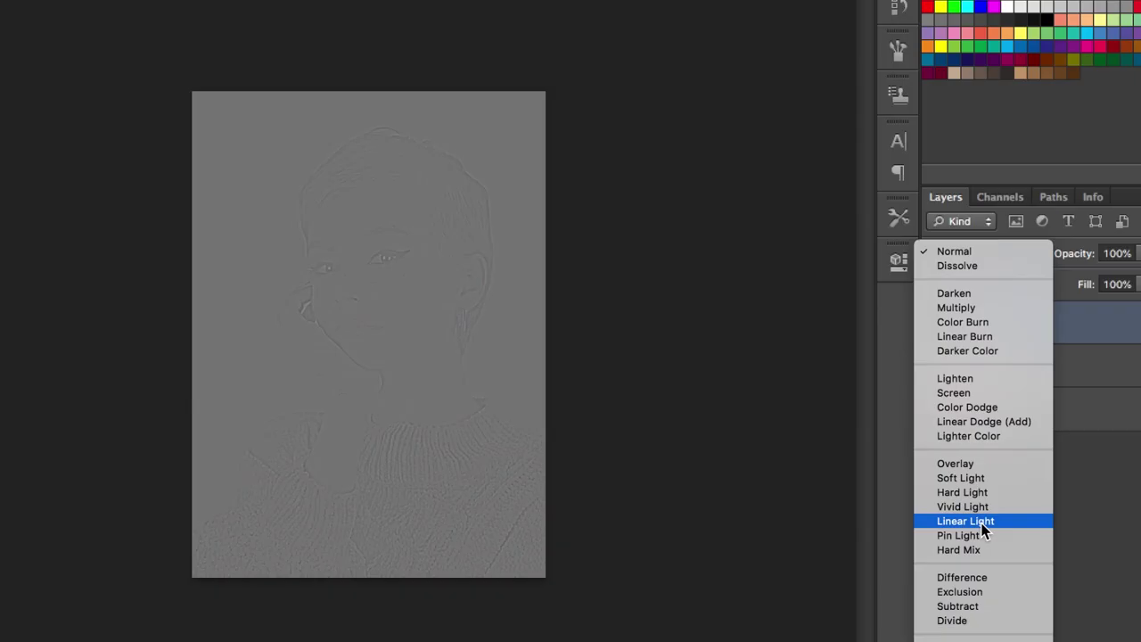
{"action": "left_click", "coordinate": [929, 404]}
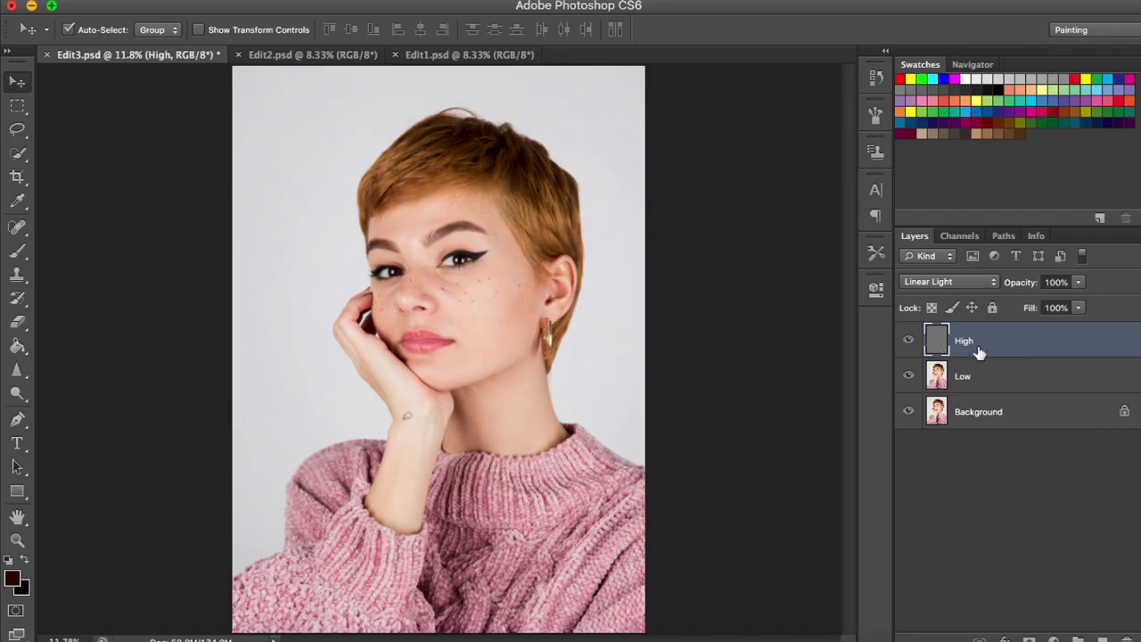
Set up the Clone Stamp tool for the face with an 80 px brush and 71% opacity.
{"action": "scroll", "coordinate": [503, 437], "scroll_direction": "up", "scroll_amount": 5}
{"action": "scroll", "coordinate": [501, 437], "scroll_direction": "up", "scroll_amount": 6}
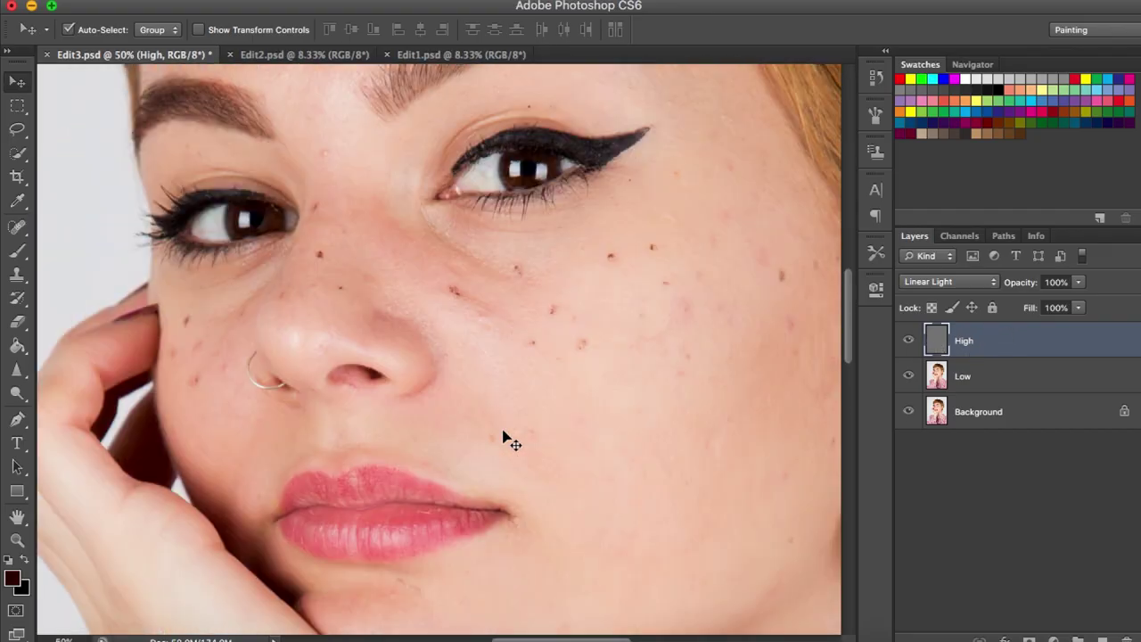
{"action": "left_click", "coordinate": [19, 276]}
{"action": "key", "text": "bracketleft"}
{"action": "key", "text": "bracketleft"}
{"action": "key", "text": "bracketleft"}
{"action": "key", "text": "bracketleft"}
{"action": "key", "text": "bracketleft"}
{"action": "key", "text": "bracketleft"}
{"action": "key", "text": "bracketleft"}
{"action": "key", "text": "bracketleft"}
{"action": "key", "text": "bracketleft"}
{"action": "key", "text": "bracketleft"}
{"action": "key", "text": "bracketleft"}
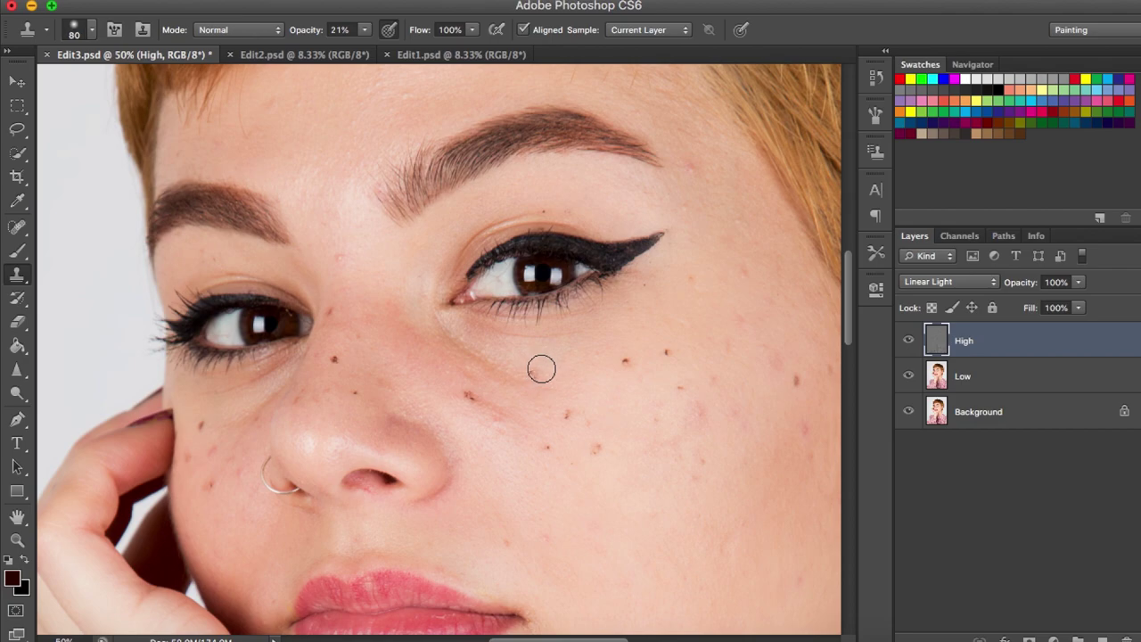
{"action": "left_click", "coordinate": [365, 30]}
{"action": "left_click", "coordinate": [378, 48]}
Clone clean skin texture over blemishes on the cheek in the High layer, enlarging the brush to 90 px.
{"action": "left_click", "coordinate": [341, 261]}
{"action": "left_click", "coordinate": [715, 226], "text": "alt"}
{"action": "scroll", "coordinate": [718, 357], "scroll_direction": "down", "scroll_amount": 3}
{"action": "scroll", "coordinate": [718, 357], "scroll_direction": "right", "scroll_amount": 3}
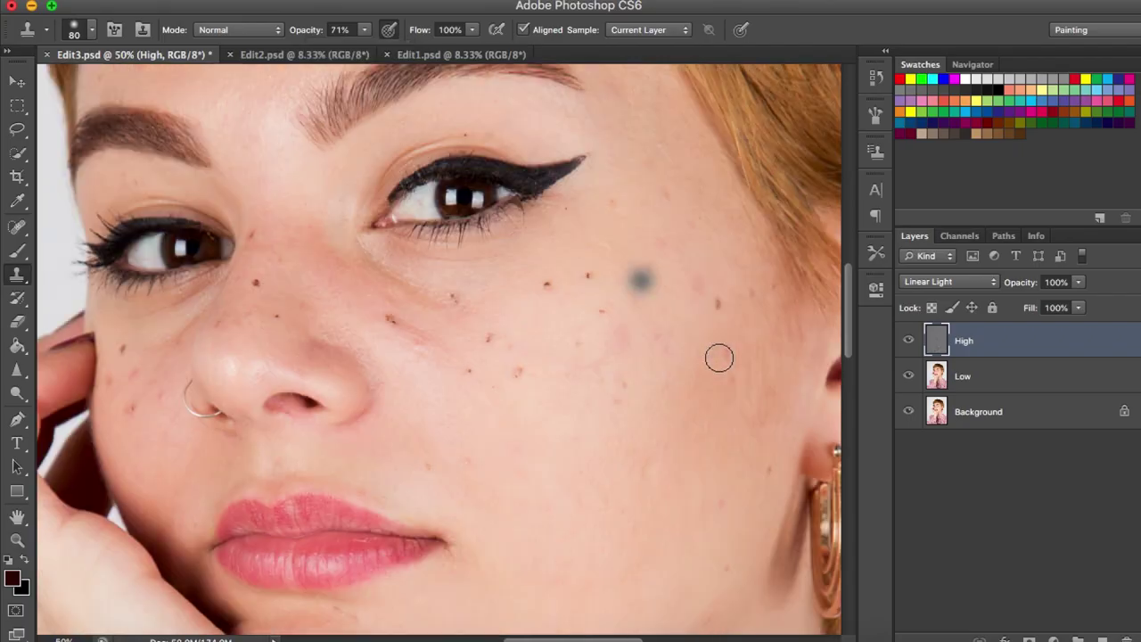
{"action": "key", "text": "bracketright"}
{"action": "left_click", "coordinate": [680, 284]}
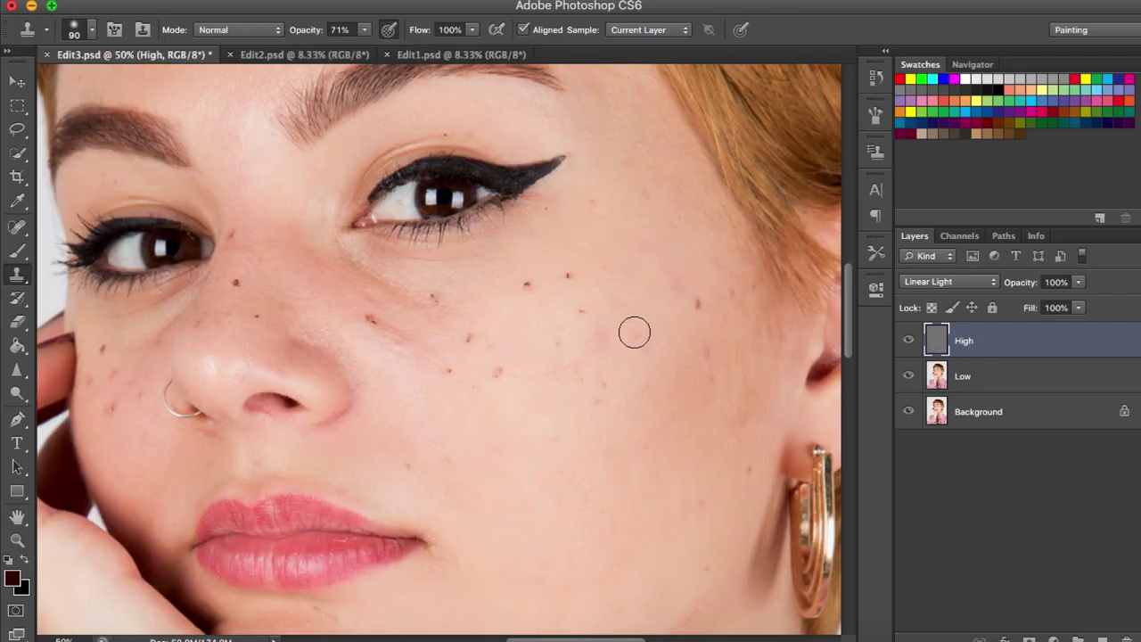
{"action": "scroll", "coordinate": [540, 438], "scroll_direction": "left", "scroll_amount": 2}
{"action": "scroll", "coordinate": [540, 437], "scroll_direction": "down", "scroll_amount": 1}
{"action": "scroll", "coordinate": [529, 472], "scroll_direction": "down", "scroll_amount": 5}
{"action": "scroll", "coordinate": [530, 471], "scroll_direction": "right", "scroll_amount": 1}
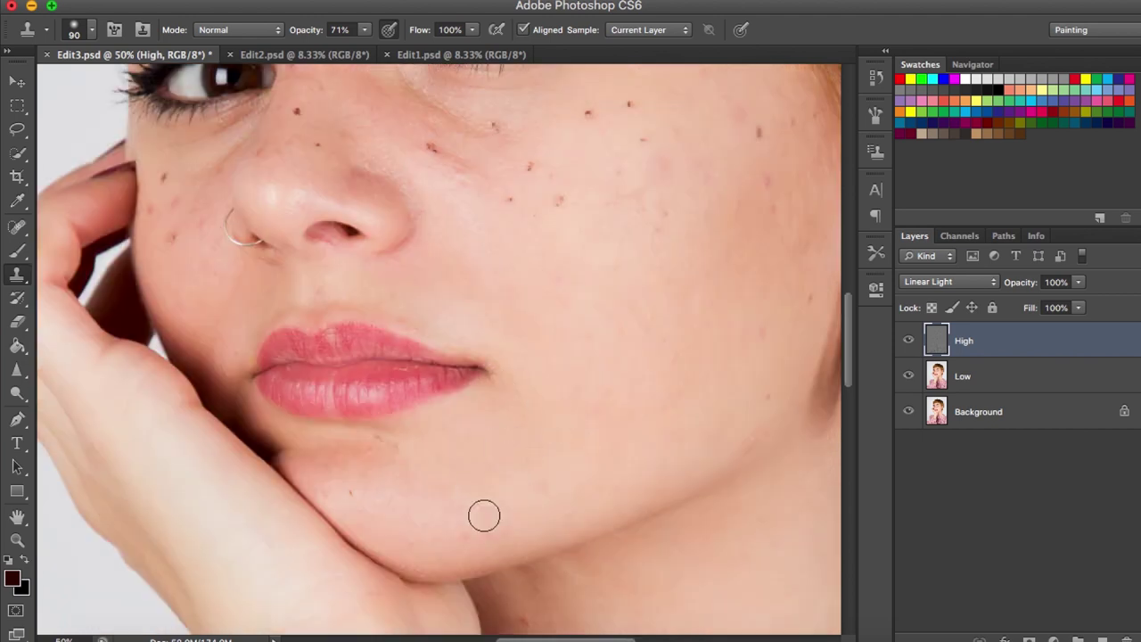
{"action": "scroll", "coordinate": [484, 515], "scroll_direction": "up", "scroll_amount": 5}
Save the retouched Edit3.psd document.
{"action": "key", "text": "super+minus"}
{"action": "key", "text": "super+minus"}
{"action": "key", "text": "super+s"}
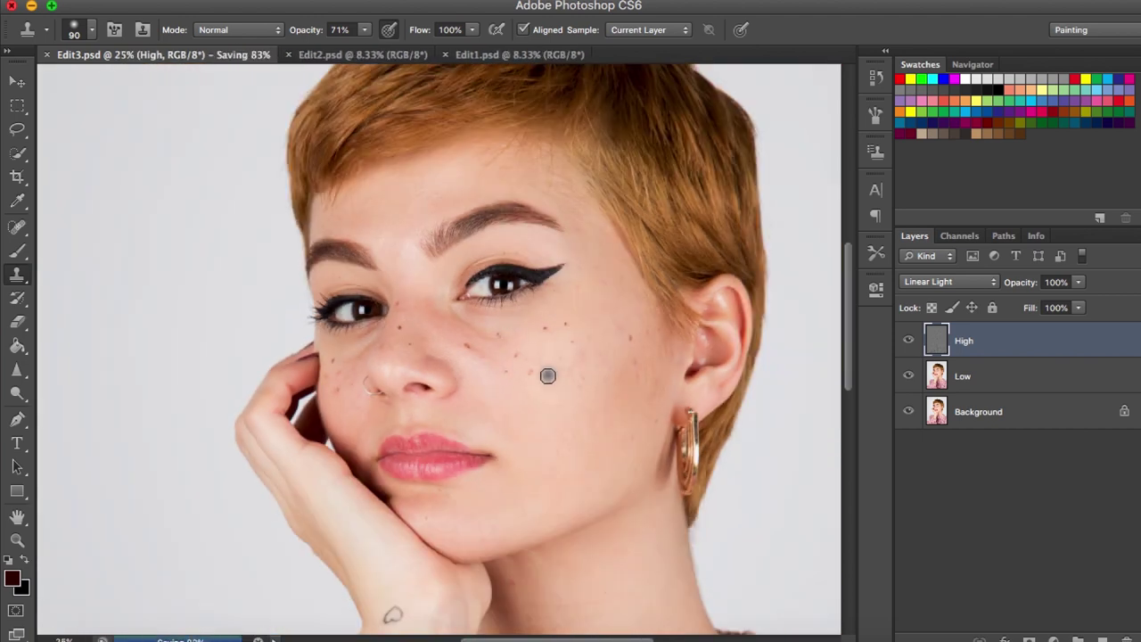
Clone away remaining blemishes across the face and jaw in the High layer, enlarging the brush to 100 px.
{"action": "key", "text": "super+plus"}
{"action": "key", "text": "super+plus"}
{"action": "scroll", "coordinate": [759, 288], "scroll_direction": "up", "scroll_amount": 5}
{"action": "scroll", "coordinate": [759, 288], "scroll_direction": "left", "scroll_amount": 3}
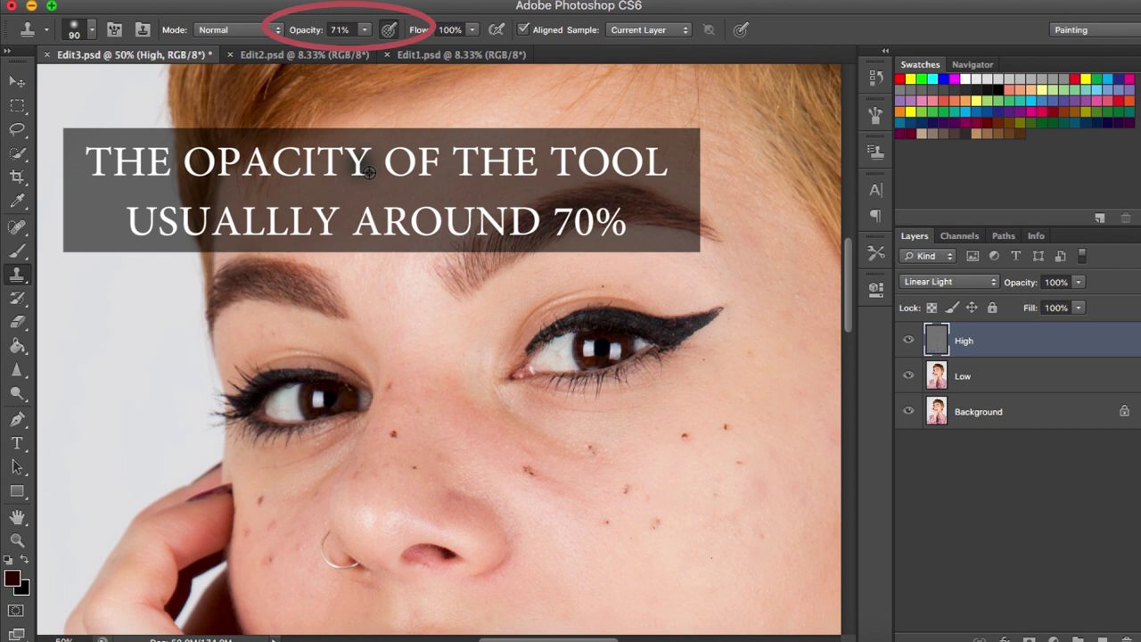
{"action": "scroll", "coordinate": [484, 305], "scroll_direction": "down", "scroll_amount": 10}
{"action": "scroll", "coordinate": [618, 428], "scroll_direction": "right", "scroll_amount": 8}
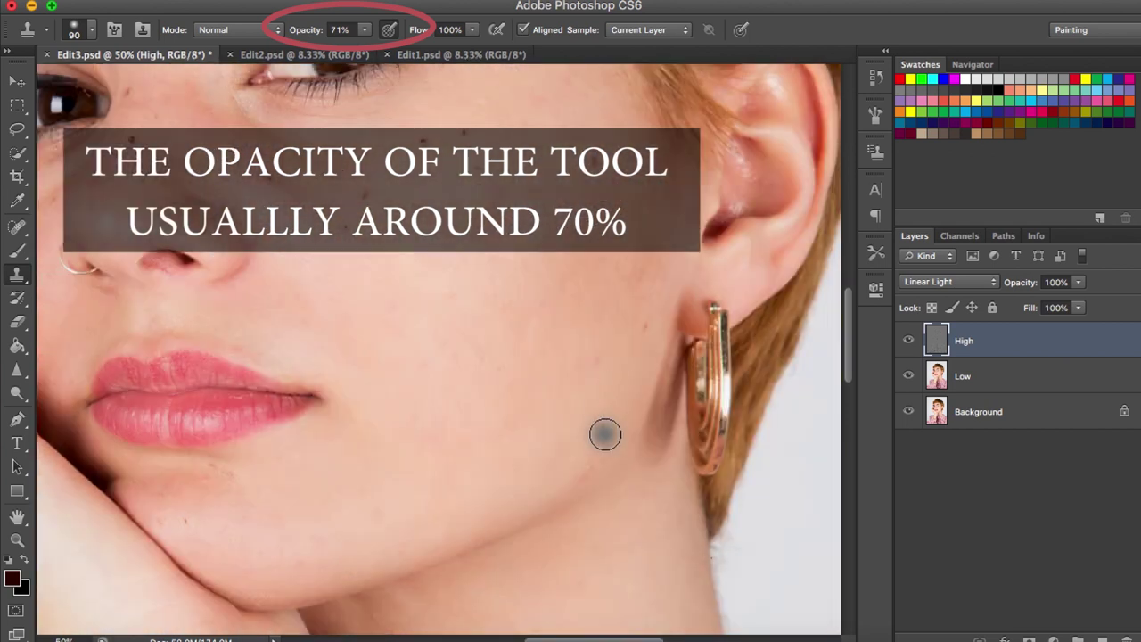
{"action": "scroll", "coordinate": [596, 384], "scroll_direction": "down", "scroll_amount": 10}
{"action": "key", "text": "bracketright"}
{"action": "scroll", "coordinate": [416, 333], "scroll_direction": "up", "scroll_amount": 20}
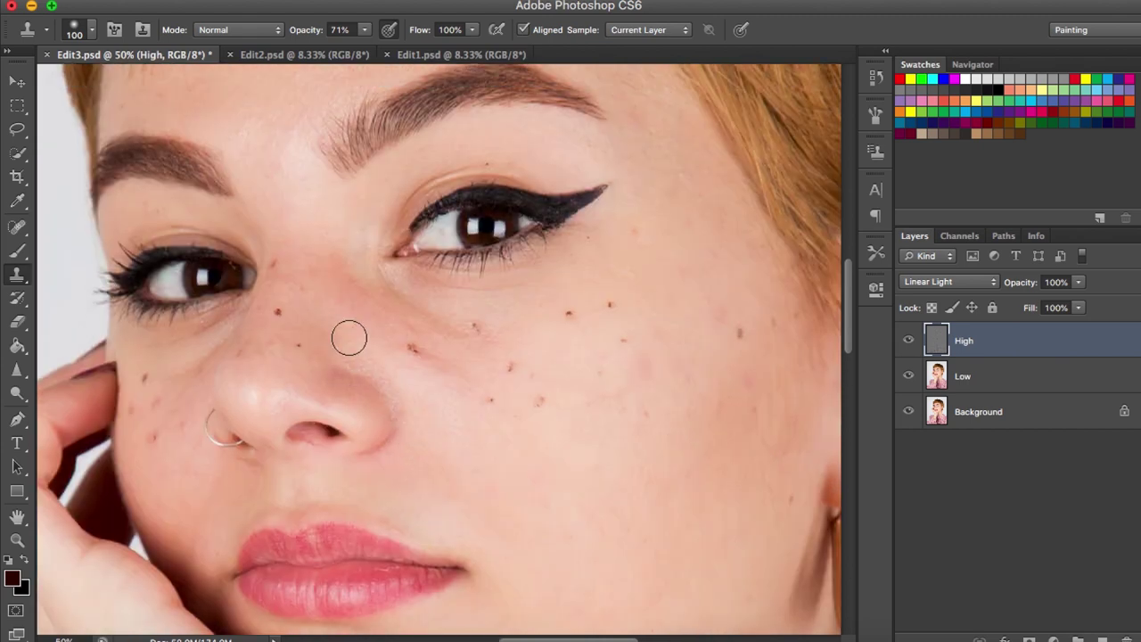
On the Low layer, lasso the large cheek area between the eye, nose and ear.
{"action": "key", "text": "super+minus"}
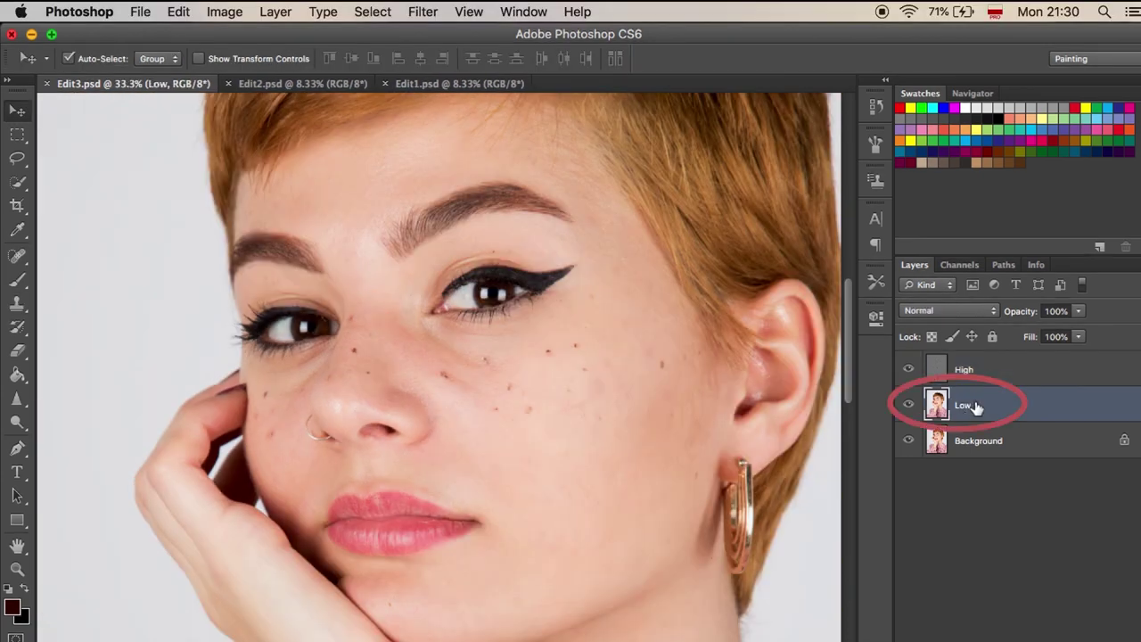
{"action": "left_click", "coordinate": [26, 157]}
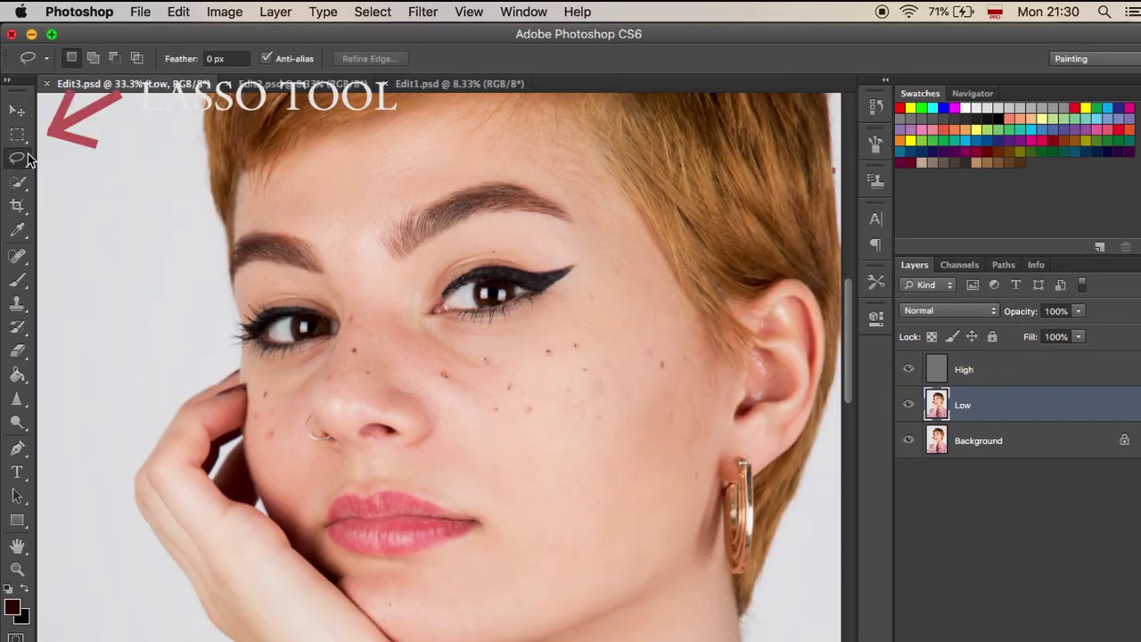
{"action": "left_click_drag", "start_coordinate": [588, 273], "coordinate": [550, 307]}
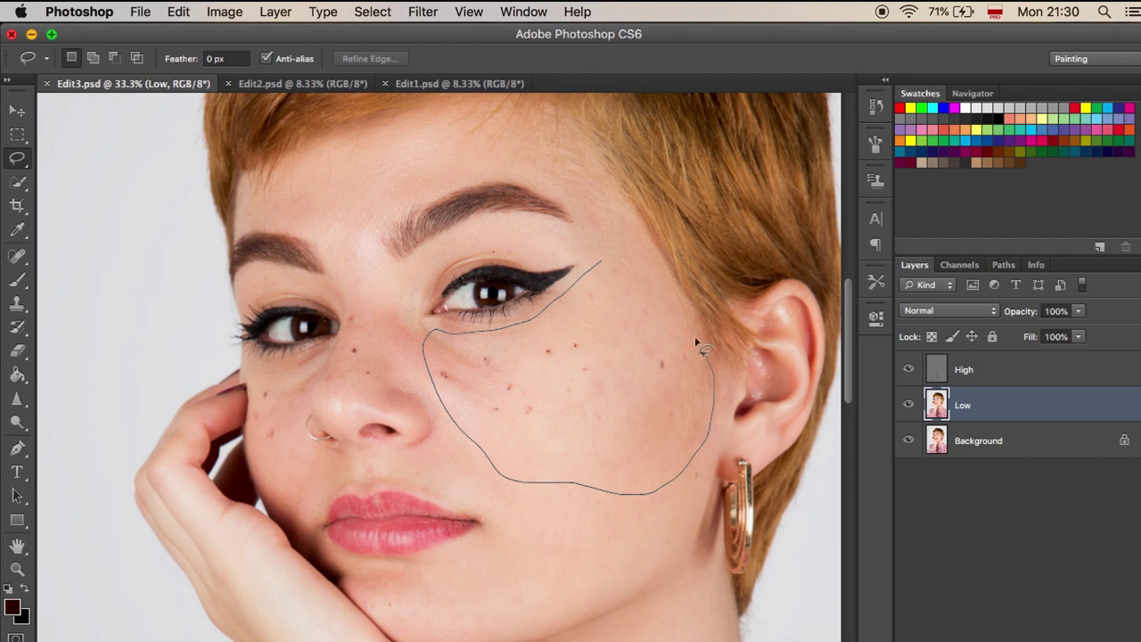
{"action": "left_click_drag", "start_coordinate": [621, 257], "coordinate": [624, 260]}
Smooth the selected cheek with the Median filter at a radius of 18 pixels and clear the selection.
{"action": "left_click", "coordinate": [422, 11]}
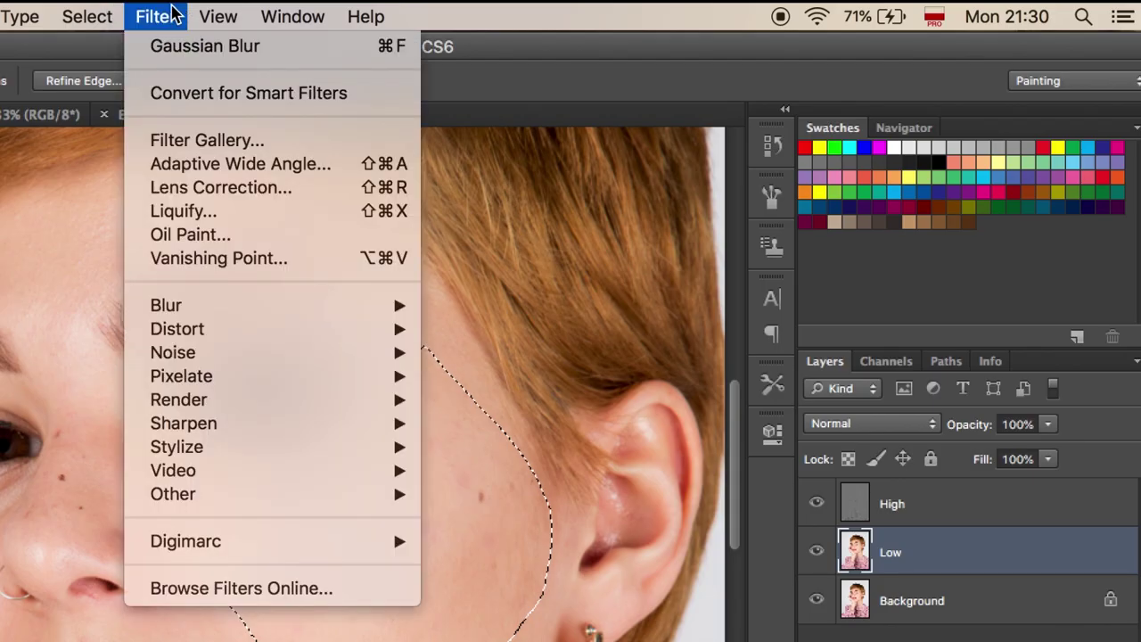
{"action": "mouse_move", "coordinate": [237, 351]}
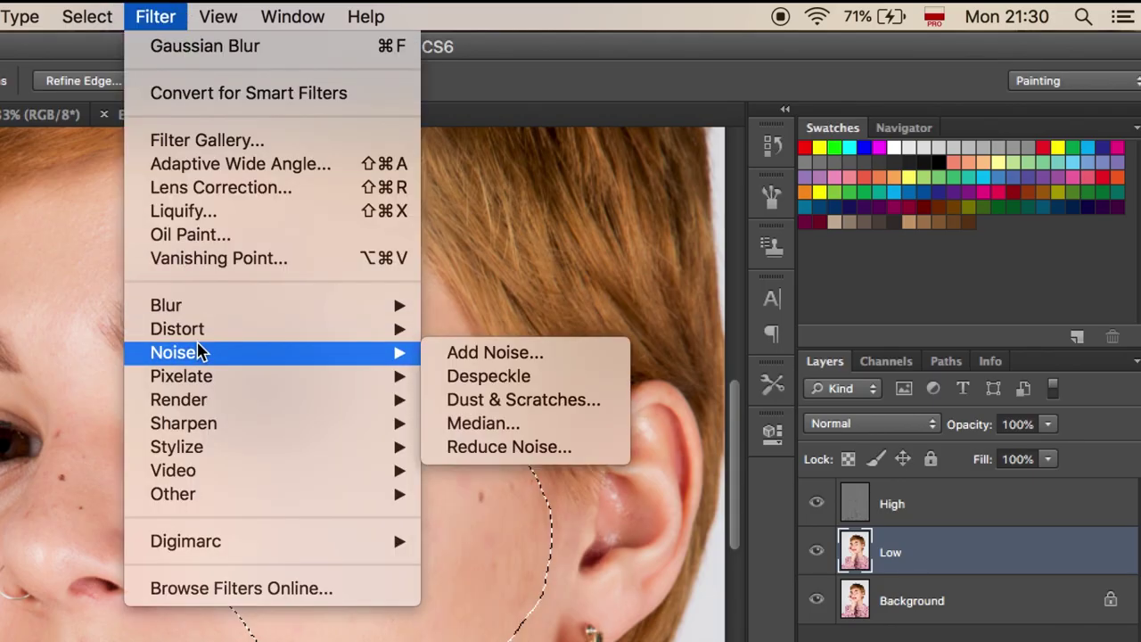
{"action": "left_click", "coordinate": [483, 425]}
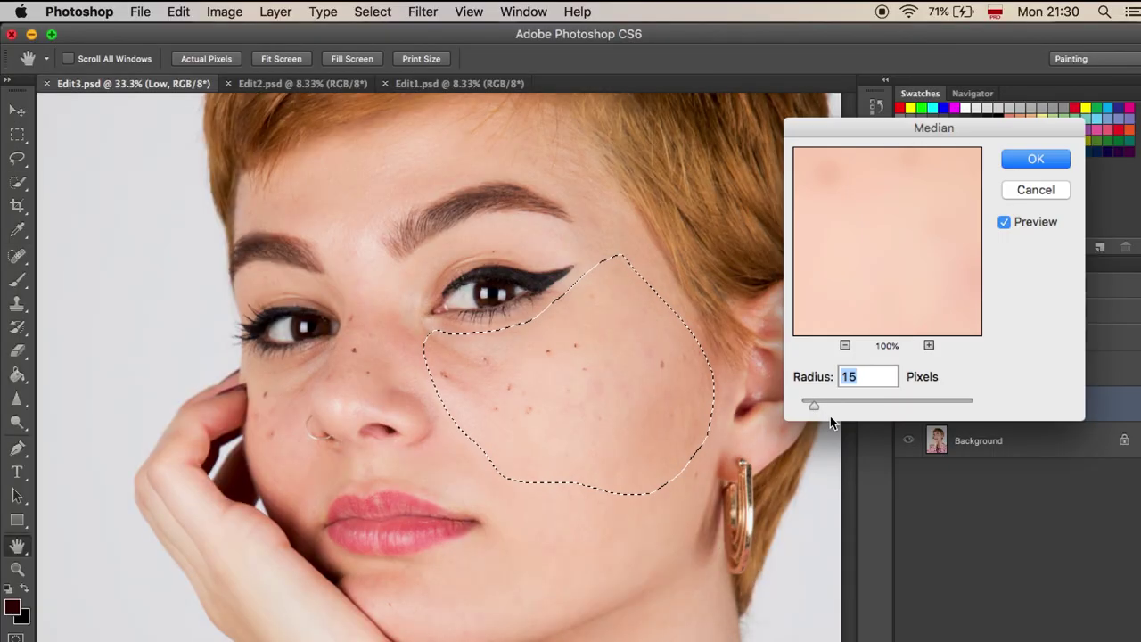
{"action": "left_click_drag", "start_coordinate": [813, 406], "coordinate": [817, 405]}
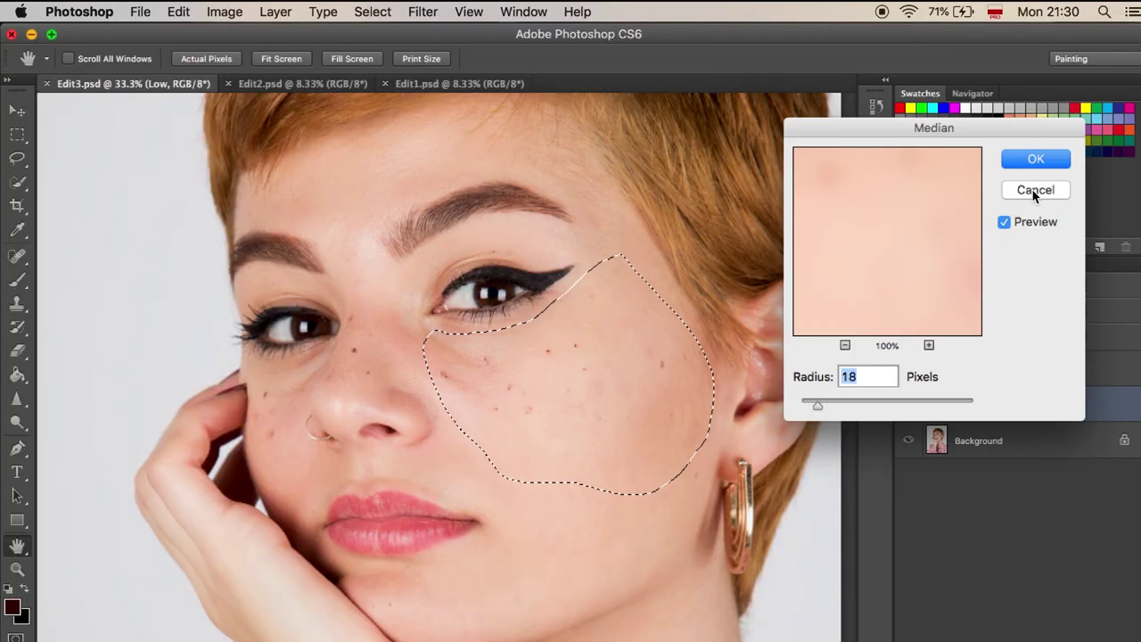
{"action": "left_click", "coordinate": [1035, 159]}
{"action": "key", "text": "super+d"}
Lasso three more skin areas of the Low layer one at a time and reapply the Median filter to each.
{"action": "key", "text": "l"}
{"action": "scroll", "coordinate": [630, 237], "scroll_direction": "down", "scroll_amount": 2}
{"action": "left_click_drag", "start_coordinate": [503, 504], "coordinate": [635, 243]}
{"action": "scroll", "coordinate": [655, 183], "scroll_direction": "up", "scroll_amount": 3}
{"action": "key", "text": "super+f"}
{"action": "mouse_move", "coordinate": [403, 316]}
{"action": "left_mouse_down"}
{"action": "mouse_move", "coordinate": [599, 230]}
{"action": "mouse_move", "coordinate": [570, 145]}
{"action": "mouse_move", "coordinate": [658, 259]}
{"action": "left_mouse_up"}
{"action": "scroll", "coordinate": [641, 263], "scroll_direction": "down", "scroll_amount": 2}
{"action": "key", "text": "super+f"}
{"action": "scroll", "coordinate": [533, 339], "scroll_direction": "down", "scroll_amount": 2}
{"action": "scroll", "coordinate": [534, 342], "scroll_direction": "down", "scroll_amount": 1}
{"action": "mouse_move", "coordinate": [612, 359]}
{"action": "left_mouse_down"}
{"action": "mouse_move", "coordinate": [550, 341]}
{"action": "mouse_move", "coordinate": [615, 375]}
{"action": "left_mouse_up"}
{"action": "key", "text": "super+f"}
{"action": "key", "text": "super+d"}
Select two further facial skin patches at closer range, repeat the Median filter on each and clear the selection.
{"action": "scroll", "coordinate": [662, 375], "scroll_direction": "up", "scroll_amount": 1}
{"action": "scroll", "coordinate": [662, 375], "scroll_direction": "left", "scroll_amount": 2}
{"action": "key", "text": "super+plus"}
{"action": "mouse_move", "coordinate": [272, 475]}
{"action": "left_mouse_down"}
{"action": "mouse_move", "coordinate": [359, 332]}
{"action": "mouse_move", "coordinate": [382, 252]}
{"action": "left_mouse_up"}
{"action": "left_click", "coordinate": [423, 12]}
{"action": "left_click", "coordinate": [440, 33]}
{"action": "scroll", "coordinate": [581, 395], "scroll_direction": "right", "scroll_amount": 2}
{"action": "mouse_move", "coordinate": [398, 143]}
{"action": "left_mouse_down"}
{"action": "mouse_move", "coordinate": [364, 257]}
{"action": "mouse_move", "coordinate": [486, 374]}
{"action": "left_mouse_up"}
{"action": "left_click", "coordinate": [412, 9]}
{"action": "left_click", "coordinate": [441, 33]}
{"action": "key", "text": "super+d"}
Smooth the last two skin areas of the Low layer with freehand selections and the same Median filter.
{"action": "key", "text": "super+minus"}
{"action": "key", "text": "super+minus"}
{"action": "key", "text": "super+minus"}
{"action": "key", "text": "super+minus"}
{"action": "key", "text": "super+minus"}
{"action": "key", "text": "super+plus"}
{"action": "key", "text": "super+plus"}
{"action": "key", "text": "super+plus"}
{"action": "scroll", "coordinate": [574, 270], "scroll_direction": "down", "scroll_amount": 3}
{"action": "mouse_move", "coordinate": [407, 374]}
{"action": "left_mouse_down"}
{"action": "mouse_move", "coordinate": [616, 265]}
{"action": "mouse_move", "coordinate": [605, 234]}
{"action": "left_mouse_up"}
{"action": "left_click", "coordinate": [422, 12]}
{"action": "left_click", "coordinate": [434, 32]}
{"action": "key", "text": "super+d"}
{"action": "scroll", "coordinate": [465, 330], "scroll_direction": "up", "scroll_amount": 3}
{"action": "mouse_move", "coordinate": [451, 392]}
{"action": "left_mouse_down"}
{"action": "mouse_move", "coordinate": [305, 497]}
{"action": "mouse_move", "coordinate": [450, 419]}
{"action": "left_mouse_up"}
{"action": "left_click", "coordinate": [422, 12]}
{"action": "left_click", "coordinate": [436, 33]}
{"action": "key", "text": "super+d"}
Set up the Clone Stamp for the Low layer with a 250 px brush and 20% opacity.
{"action": "scroll", "coordinate": [311, 330], "scroll_direction": "up", "scroll_amount": 2}
{"action": "key", "text": "super+plus"}
{"action": "left_click", "coordinate": [18, 303]}
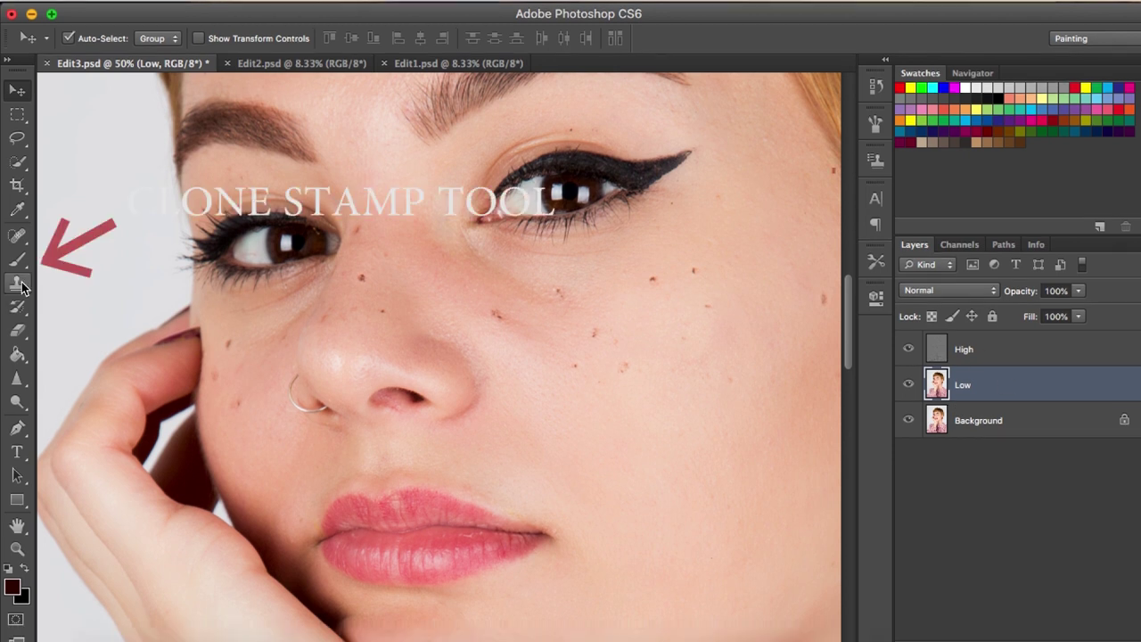
{"action": "left_click", "coordinate": [19, 305]}
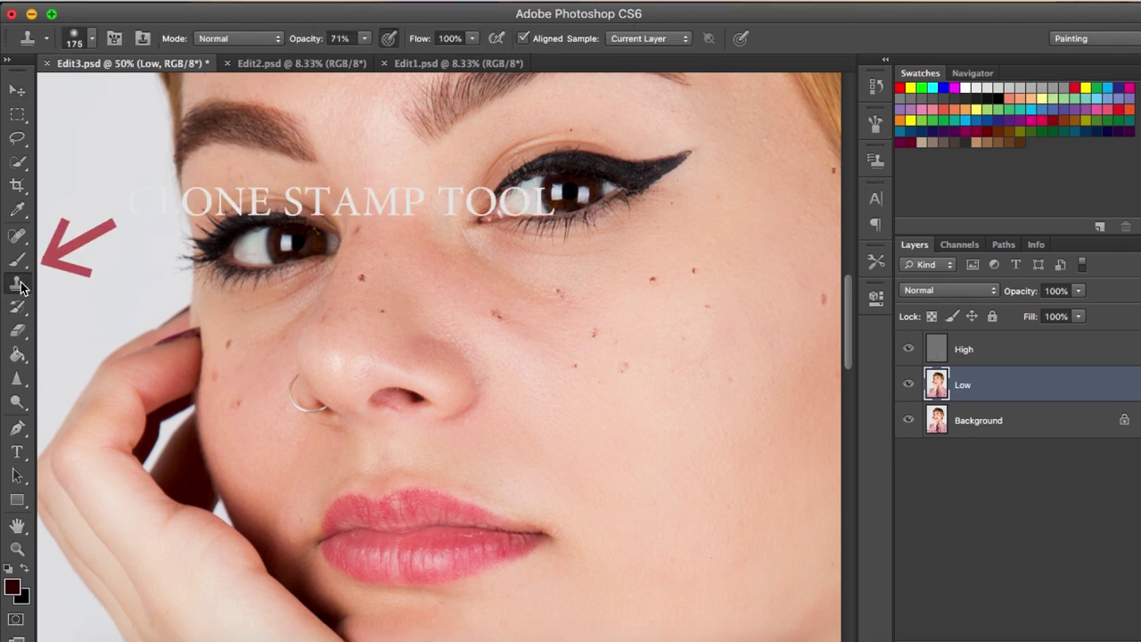
{"action": "key", "text": "bracketright"}
{"action": "key", "text": "bracketright"}
{"action": "left_click", "coordinate": [364, 38]}
{"action": "left_click_drag", "start_coordinate": [346, 53], "coordinate": [322, 54]}
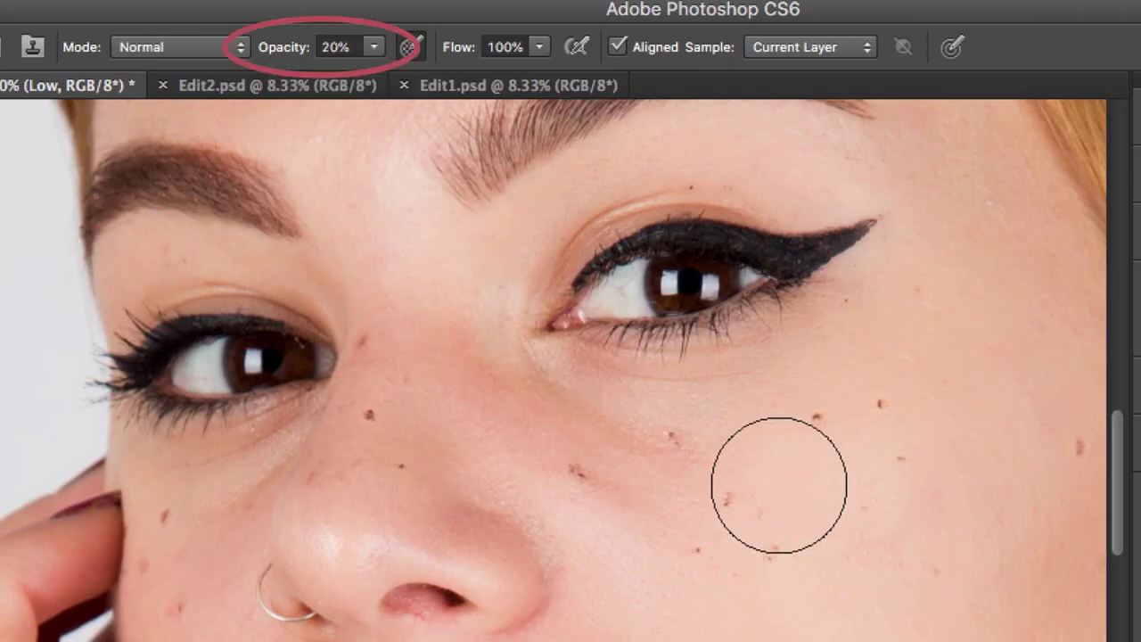
Clone soft skin tone over the uneven area under the eye and beside the nose, resampling from the cheek.
{"action": "mouse_move", "coordinate": [698, 477]}
{"action": "left_mouse_down"}
{"action": "mouse_move", "coordinate": [683, 451]}
{"action": "mouse_move", "coordinate": [613, 420]}
{"action": "left_mouse_up"}
{"action": "left_click", "coordinate": [746, 505], "text": "alt"}
{"action": "left_click_drag", "start_coordinate": [654, 495], "coordinate": [564, 462]}
{"action": "left_click", "coordinate": [721, 520], "text": "alt"}
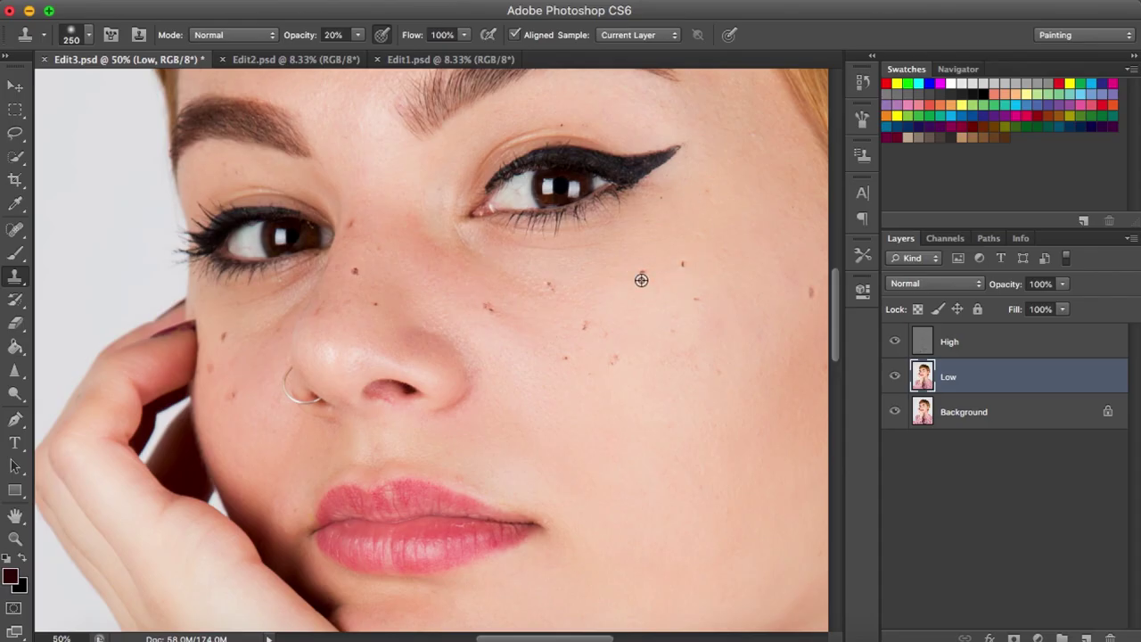
Raise the Clone Stamp opacity to 37% and blend skin tones on the cheek and forehead, reducing the brush to 200 px.
{"action": "left_click_drag", "start_coordinate": [357, 34], "coordinate": [375, 51]}
{"action": "left_click_drag", "start_coordinate": [497, 266], "coordinate": [518, 329]}
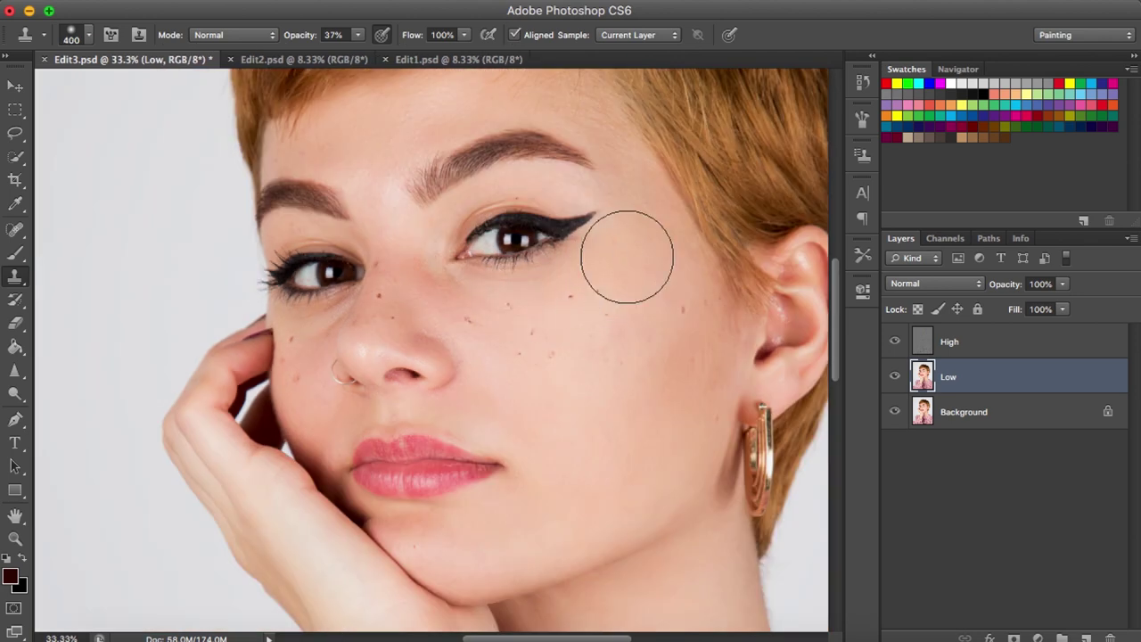
{"action": "scroll", "coordinate": [629, 276], "scroll_direction": "up", "scroll_amount": 3}
{"action": "key", "text": "["}
{"action": "key", "text": "["}
{"action": "key", "text": "super+plus"}
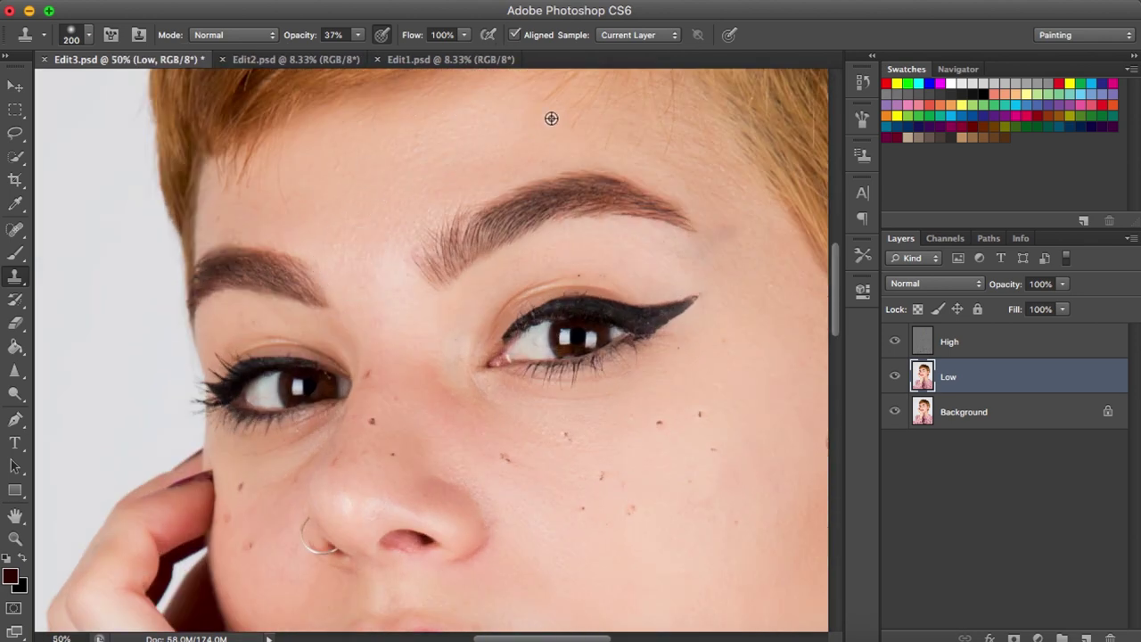
Even out the tones around the nose and under the eyes with a 150 px Clone Stamp brush.
{"action": "scroll", "coordinate": [392, 183], "scroll_direction": "down", "scroll_amount": 1}
{"action": "key", "text": "bracketleft"}
{"action": "key", "text": "bracketleft"}
{"action": "key", "text": "super+equal"}
{"action": "key", "text": "super+equal"}
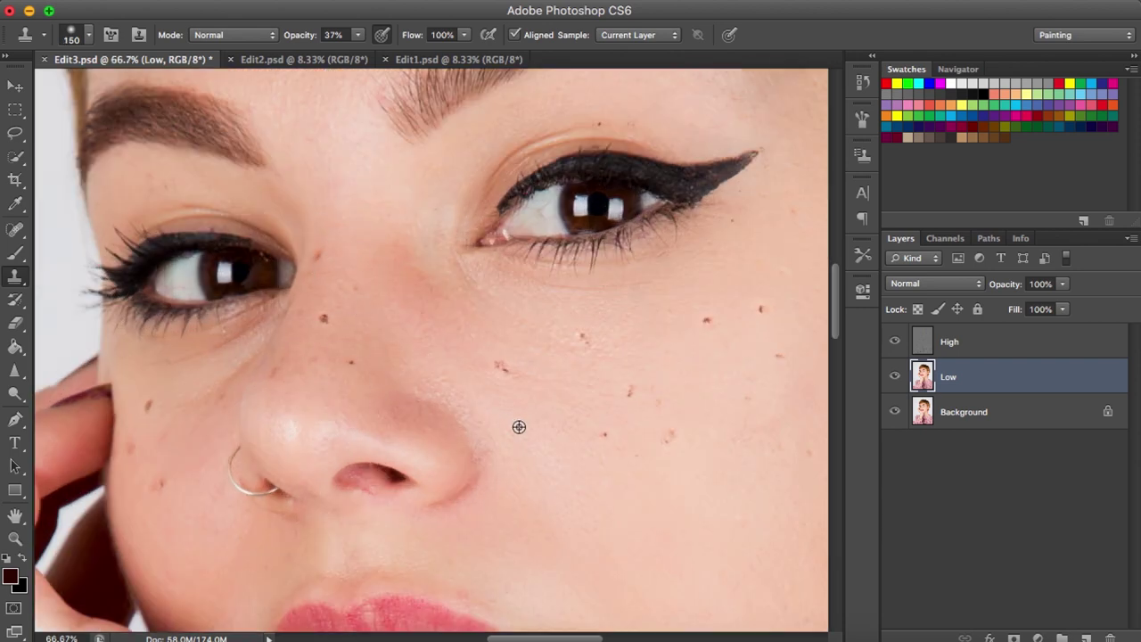
{"action": "scroll", "coordinate": [466, 374], "scroll_direction": "down", "scroll_amount": 1}
{"action": "scroll", "coordinate": [467, 374], "scroll_direction": "left", "scroll_amount": 2}
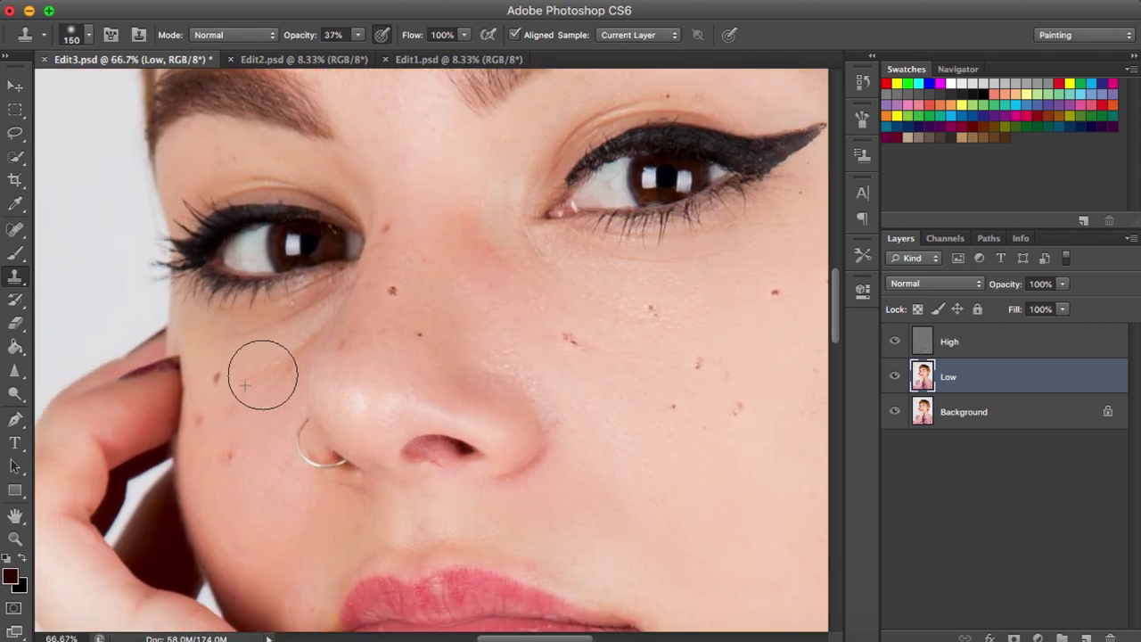
Blend the skin tone on the lower cheek and around the mouth with a 250 px Clone Stamp brush.
{"action": "scroll", "coordinate": [372, 333], "scroll_direction": "down", "scroll_amount": 3}
{"action": "scroll", "coordinate": [372, 334], "scroll_direction": "right", "scroll_amount": 1}
{"action": "key", "text": "super+minus"}
{"action": "key", "text": "bracketright"}
{"action": "key", "text": "bracketright"}
{"action": "key", "text": "bracketright"}
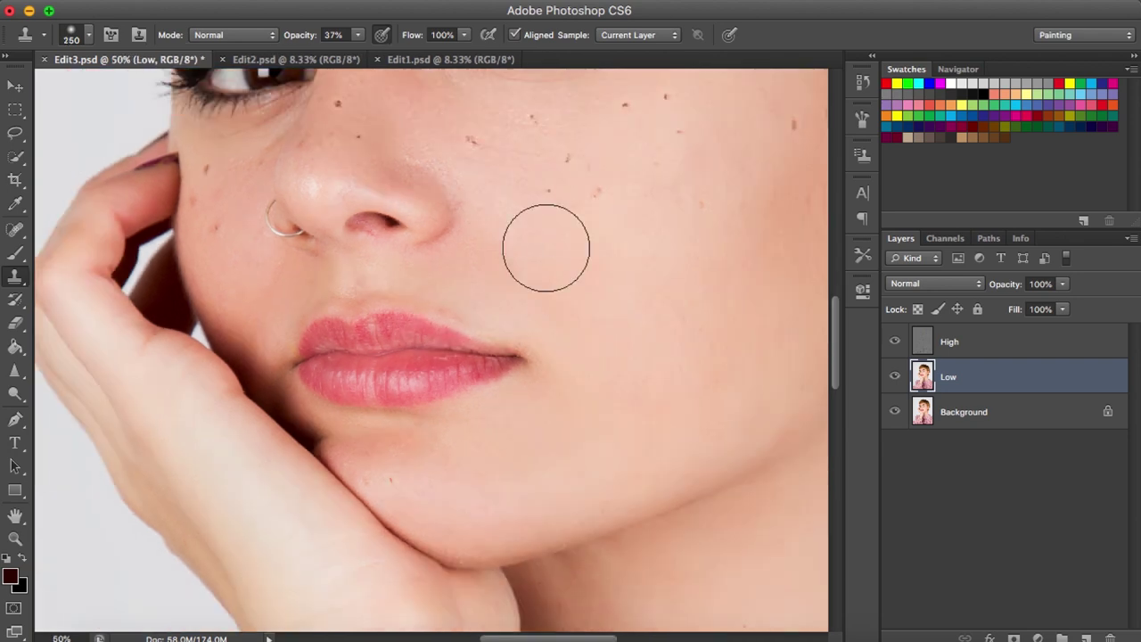
Clone broad skin tones across the outer cheek and jaw with a 400 px brush.
{"action": "key", "text": "super+minus"}
{"action": "key", "text": "super+minus"}
{"action": "key", "text": "super+minus"}
{"action": "key", "text": "bracketright"}
{"action": "key", "text": "bracketright"}
{"action": "key", "text": "super+equal"}
{"action": "key", "text": "super+equal"}
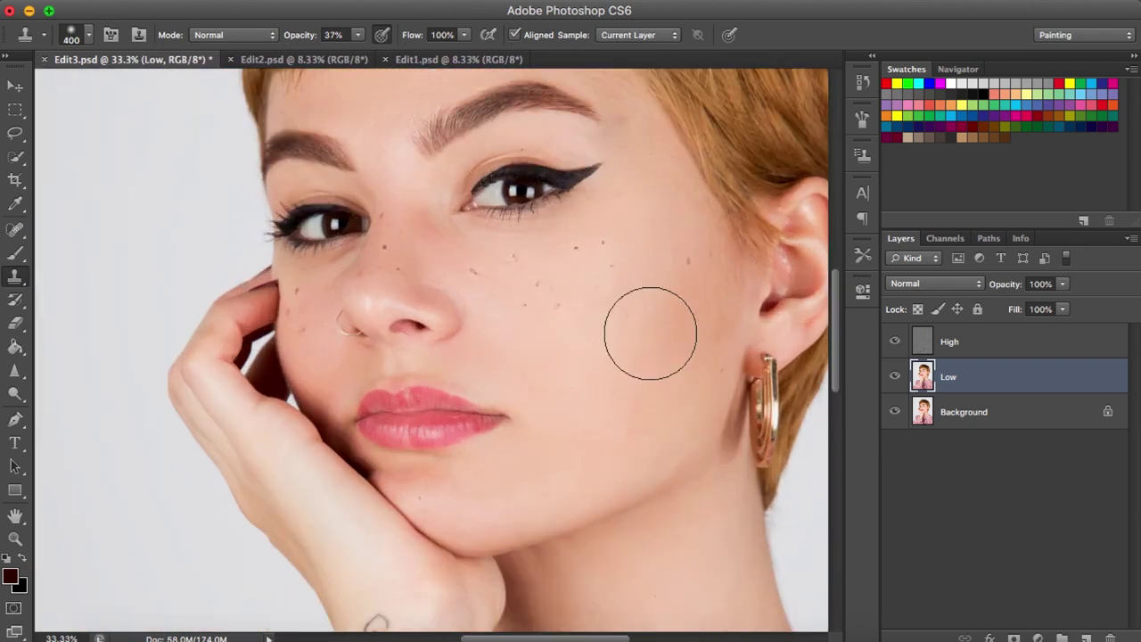
{"action": "scroll", "coordinate": [588, 485], "scroll_direction": "down", "scroll_amount": 4}
{"action": "scroll", "coordinate": [588, 486], "scroll_direction": "right", "scroll_amount": 1}
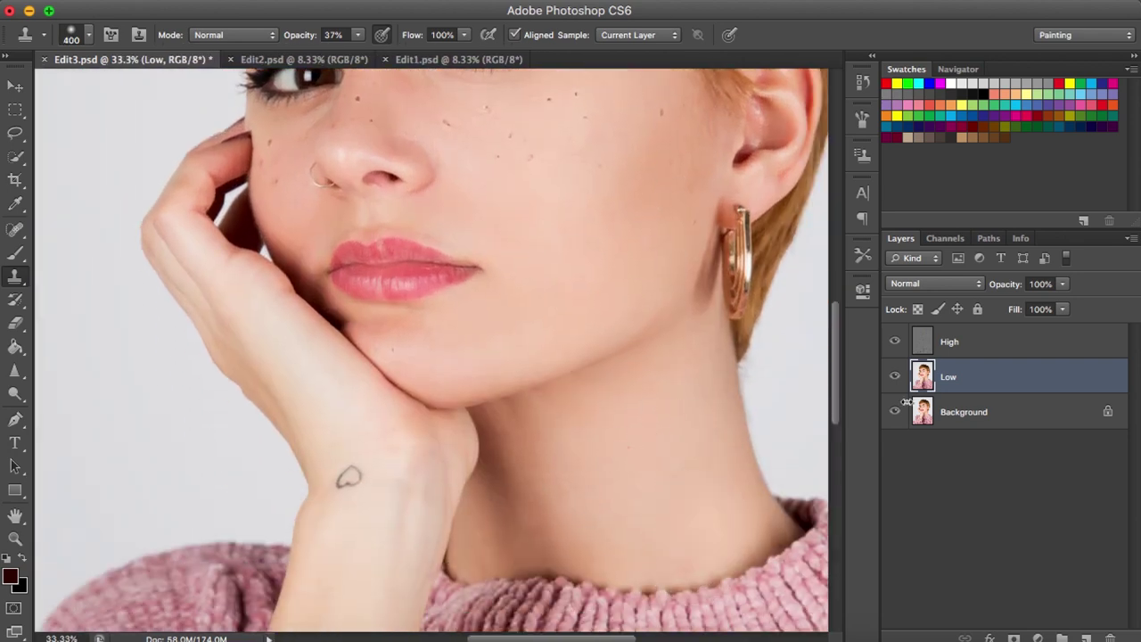
Raise the Clone Stamp opacity to 68% and even out the neck tone with a 300 px brush.
{"action": "left_click_drag", "start_coordinate": [358, 35], "coordinate": [389, 58]}
{"action": "scroll", "coordinate": [624, 410], "scroll_direction": "up", "scroll_amount": 1}
{"action": "key", "text": "bracketleft"}
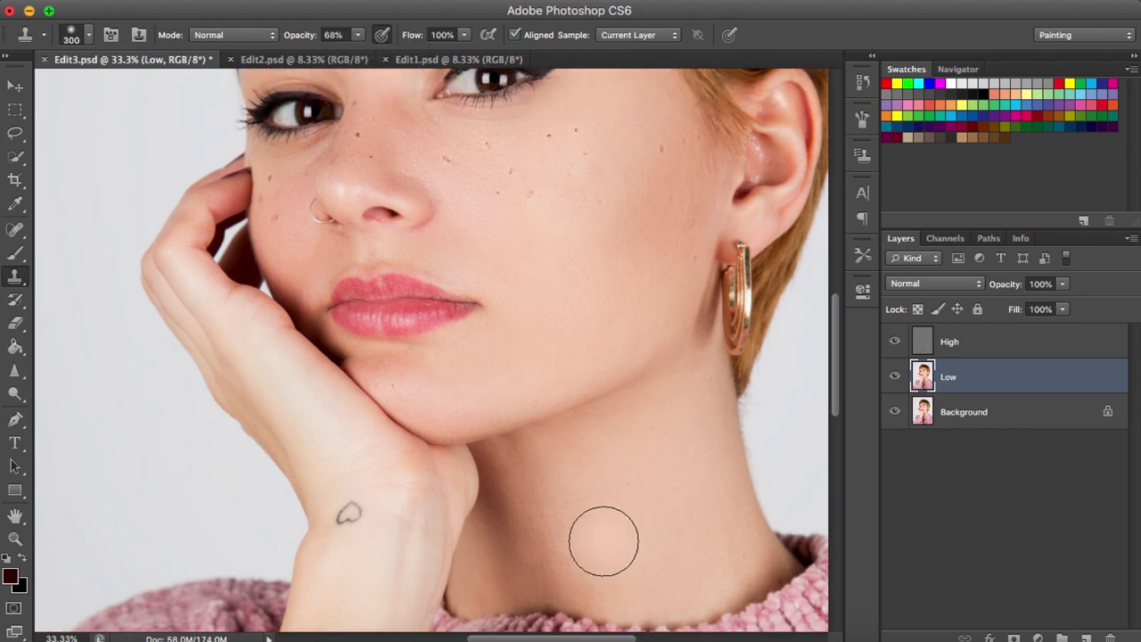
Lower the Clone Stamp opacity to 39% and blend the skin tone around the temple and upper cheek.
{"action": "scroll", "coordinate": [603, 540], "scroll_direction": "up", "scroll_amount": 4}
{"action": "key", "text": "3"}
{"action": "scroll", "coordinate": [660, 259], "scroll_direction": "up", "scroll_amount": 2}
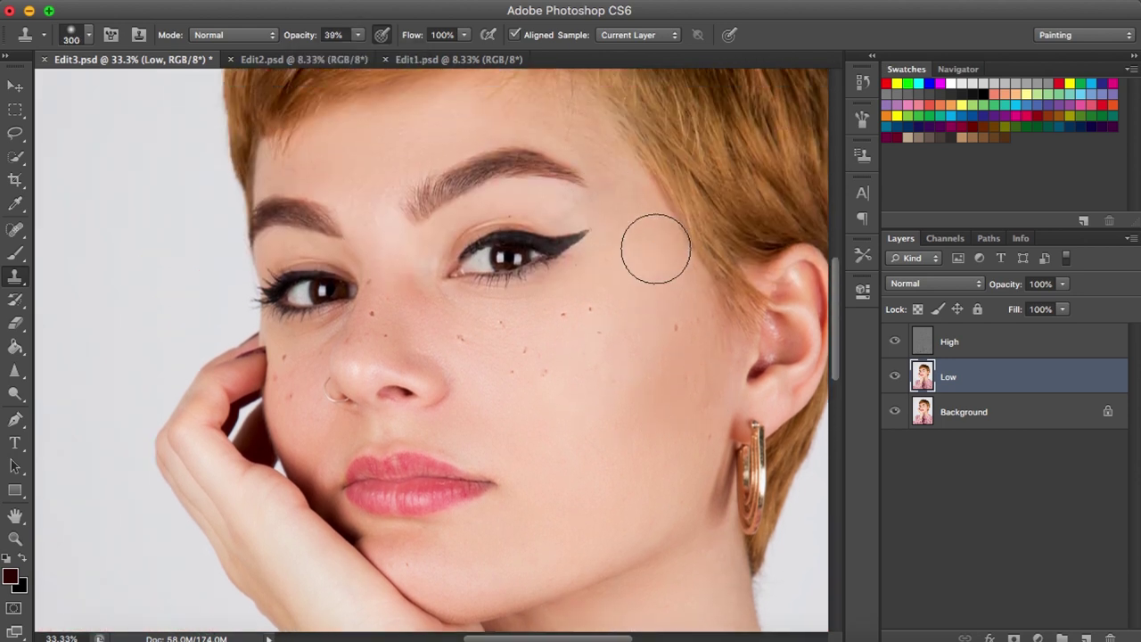
{"action": "scroll", "coordinate": [579, 275], "scroll_direction": "up", "scroll_amount": 3}
{"action": "scroll", "coordinate": [578, 275], "scroll_direction": "down", "scroll_amount": 6}
Reduce the brush to 200 px and blend the tones around the nose bridge and mouth corner.
{"action": "key", "text": "super+minus"}
{"action": "key", "text": "super+plus"}
{"action": "key", "text": "super+plus"}
{"action": "scroll", "coordinate": [579, 275], "scroll_direction": "up", "scroll_amount": 4}
{"action": "key", "text": "bracketleft"}
{"action": "key", "text": "bracketleft"}
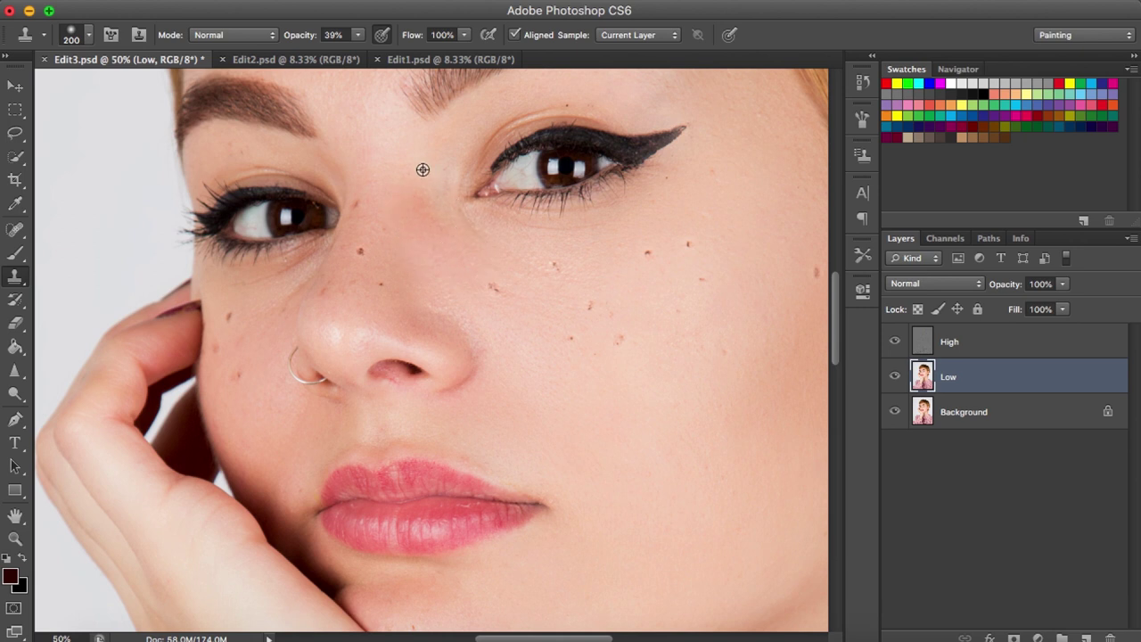
{"action": "scroll", "coordinate": [502, 279], "scroll_direction": "down", "scroll_amount": 4}
{"action": "scroll", "coordinate": [502, 283], "scroll_direction": "up", "scroll_amount": 3}
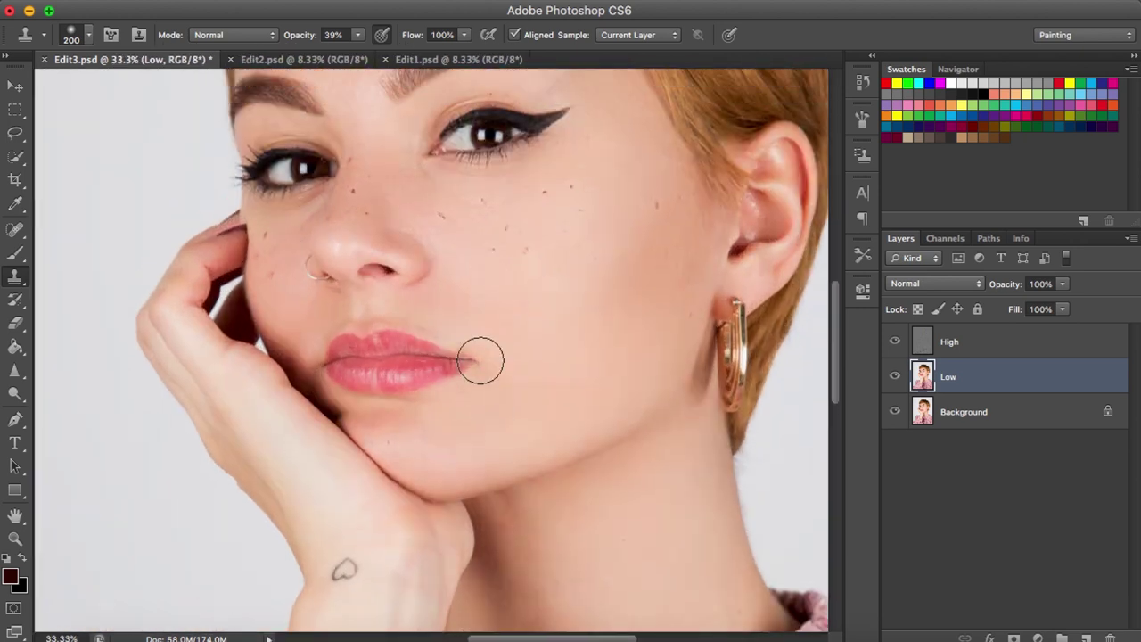
Retouch the lips in the Low layer with the Clone Stamp at 100% opacity and a 60 px brush.
{"action": "key", "text": "alt+bracketright"}
{"action": "key", "text": "bracketleft"}
{"action": "key", "text": "bracketleft"}
{"action": "key", "text": "bracketleft"}
{"action": "key", "text": "alt+bracketleft"}
{"action": "key", "text": "0"}
{"action": "key", "text": "bracketleft"}
{"action": "key", "text": "bracketleft"}
{"action": "key", "text": "bracketleft"}
{"action": "key", "text": "bracketleft"}
{"action": "key", "text": "bracketleft"}
{"action": "key", "text": "super+plus"}
{"action": "scroll", "coordinate": [429, 350], "scroll_direction": "down", "scroll_amount": 2}
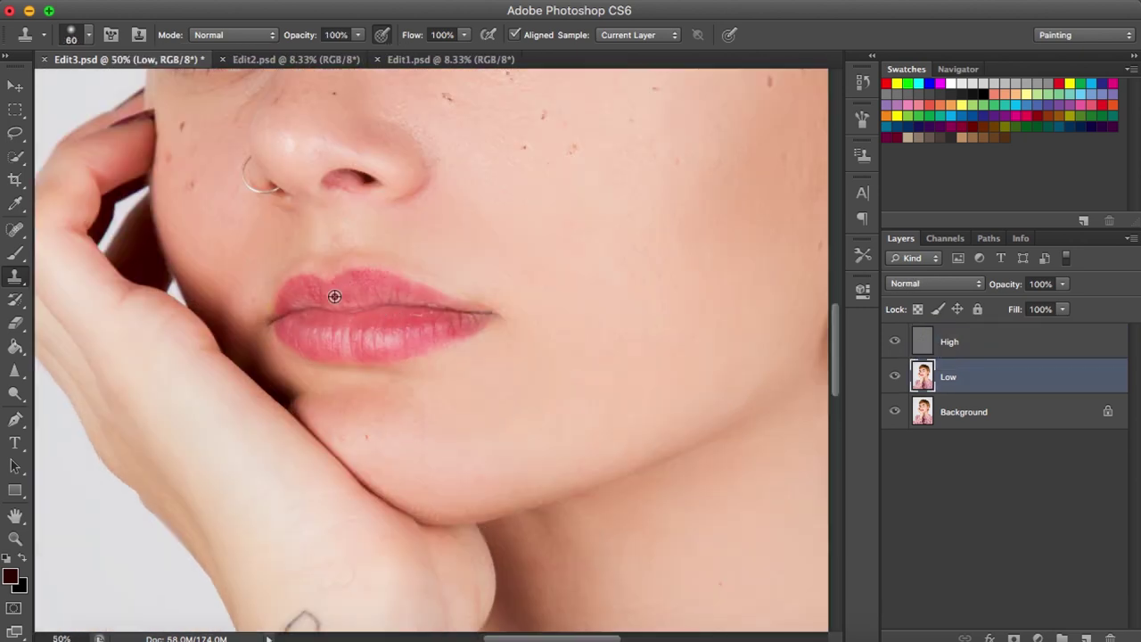
{"action": "scroll", "coordinate": [487, 340], "scroll_direction": "down", "scroll_amount": 5}
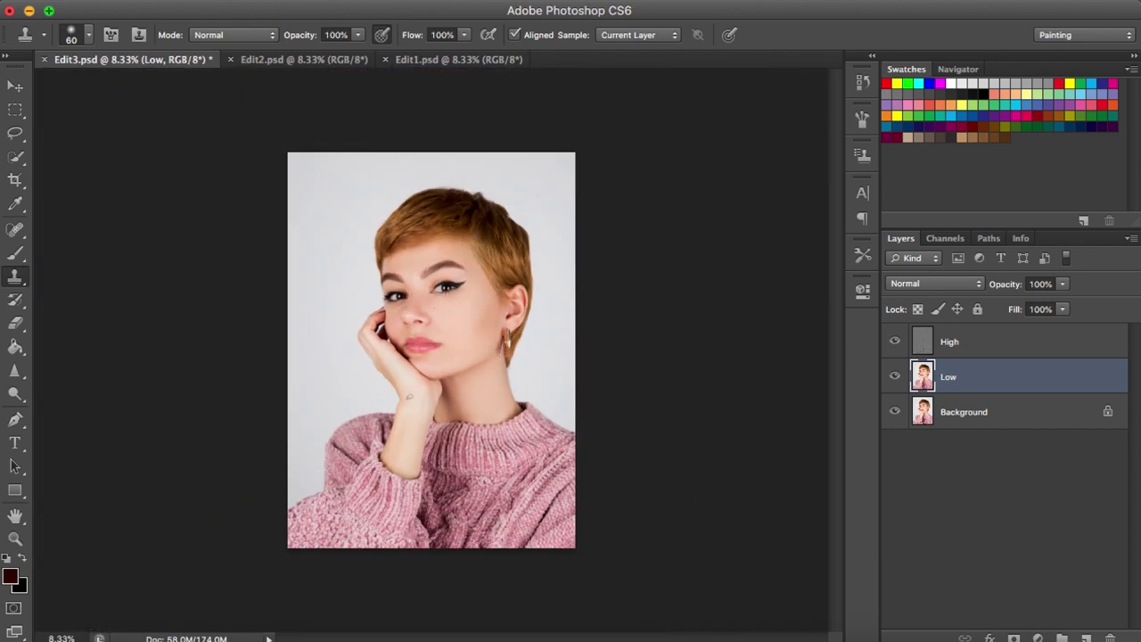
Add a Levels adjustment layer above Low with midtones at 1.10 and slightly raise its black input level.
{"action": "left_click", "coordinate": [1041, 636]}
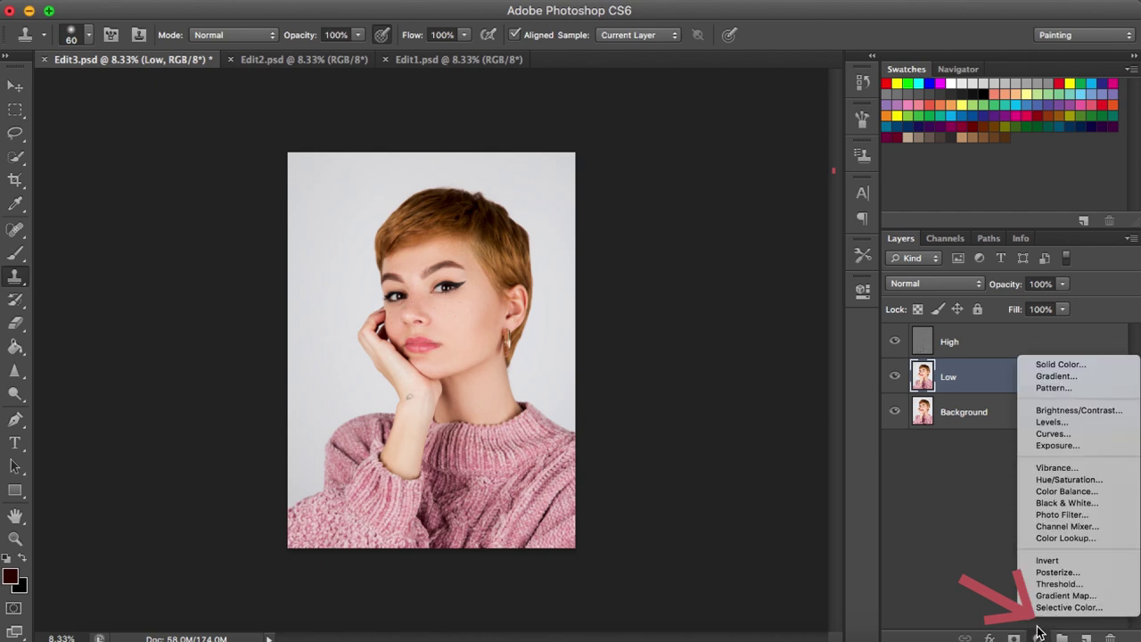
{"action": "left_click", "coordinate": [1066, 420]}
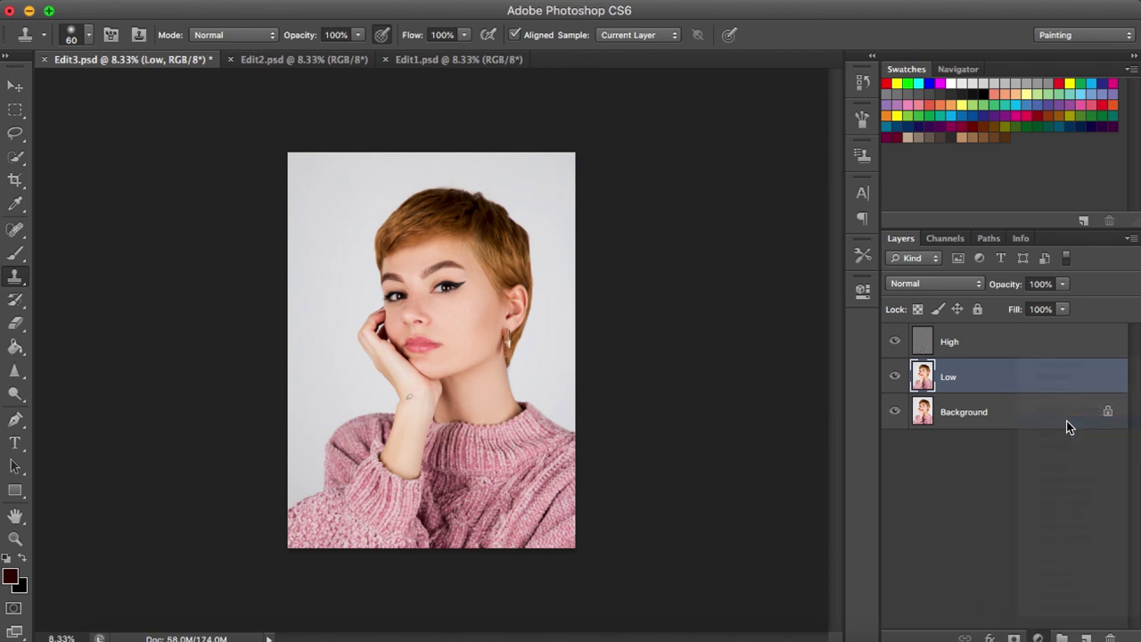
{"action": "left_click_drag", "start_coordinate": [749, 429], "coordinate": [746, 430]}
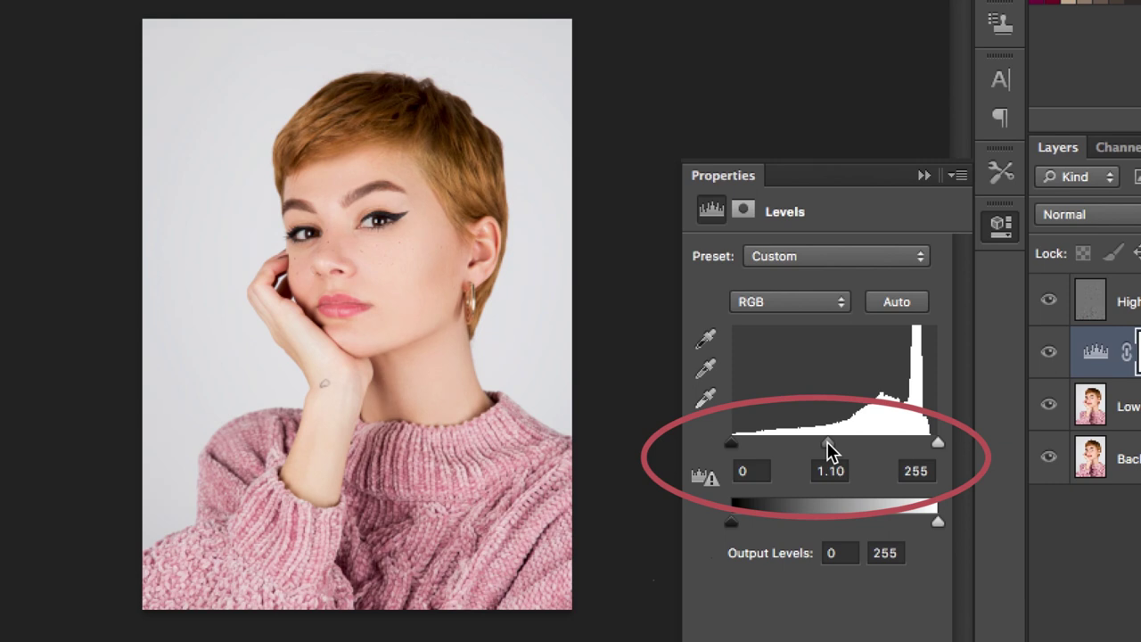
{"action": "left_click_drag", "start_coordinate": [731, 442], "coordinate": [735, 441]}
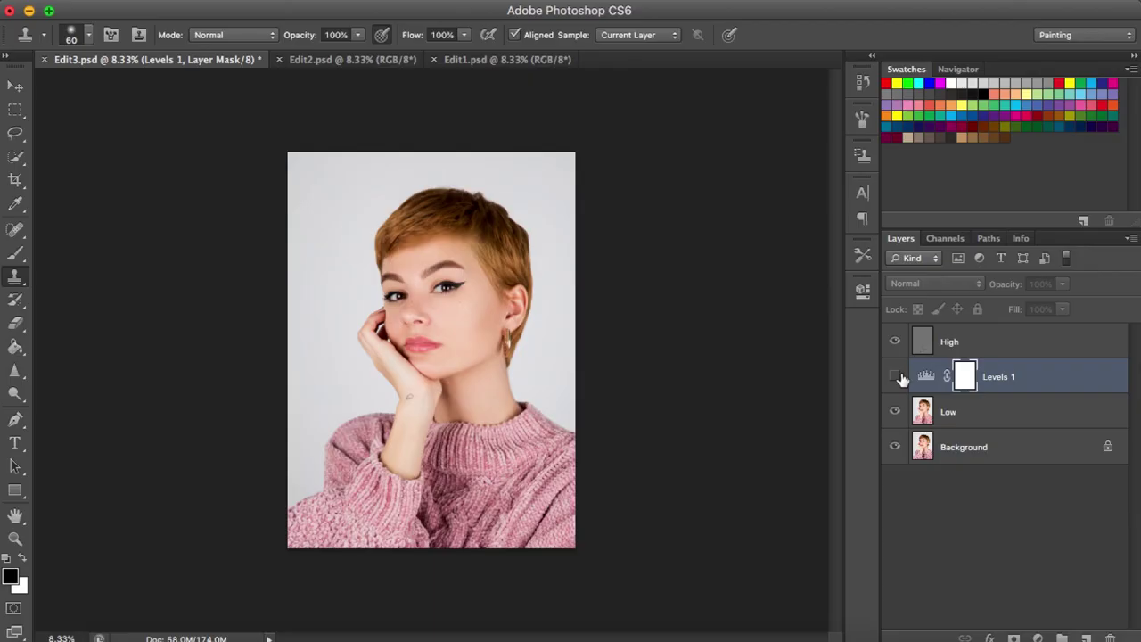
Toggle the Levels adjustment layer's visibility to compare the portrait before and after.
{"action": "left_click", "coordinate": [896, 376]}
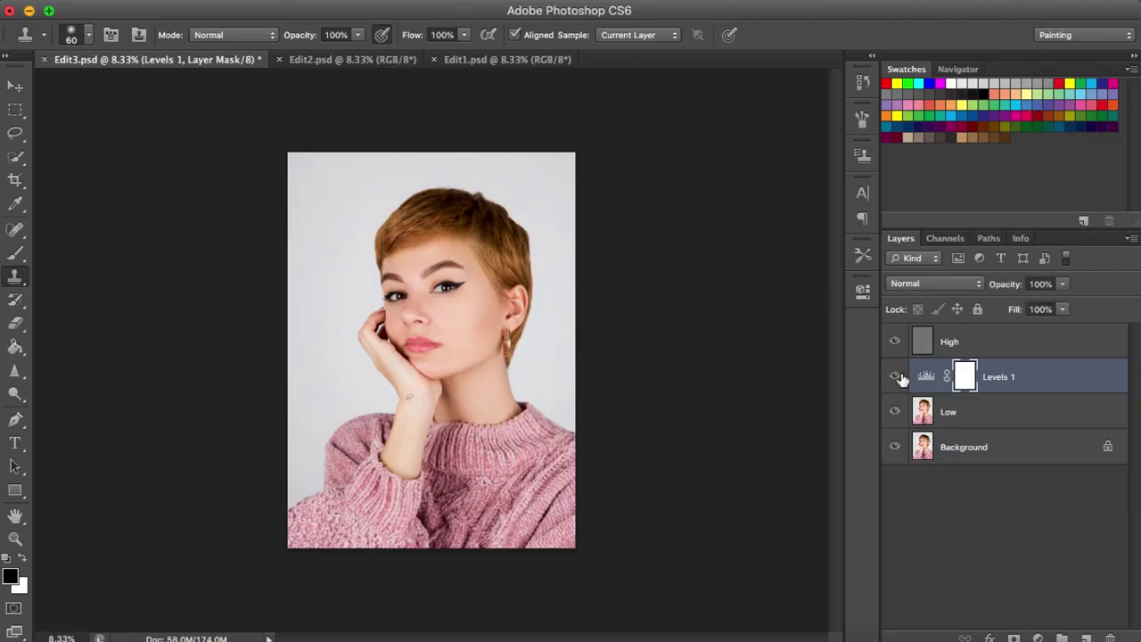
{"action": "left_click", "coordinate": [897, 376]}
{"action": "left_click", "coordinate": [897, 376]}
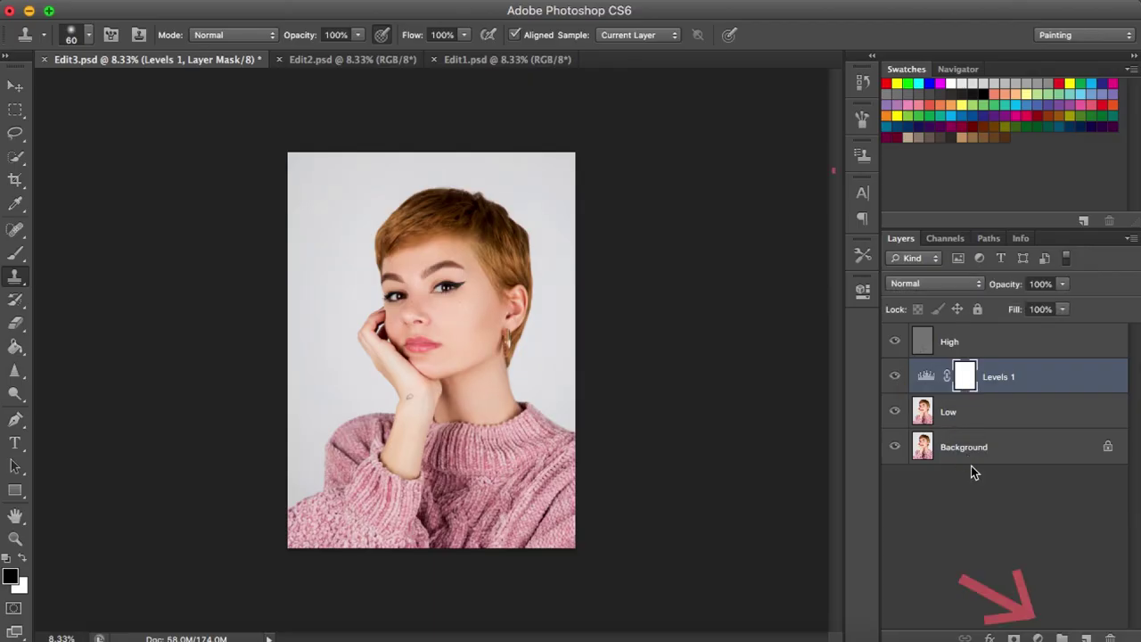
Add a Selective Color layer above Levels 1 and, for Reds, set cyan to -11% and raise yellow and black.
{"action": "left_click", "coordinate": [1037, 638]}
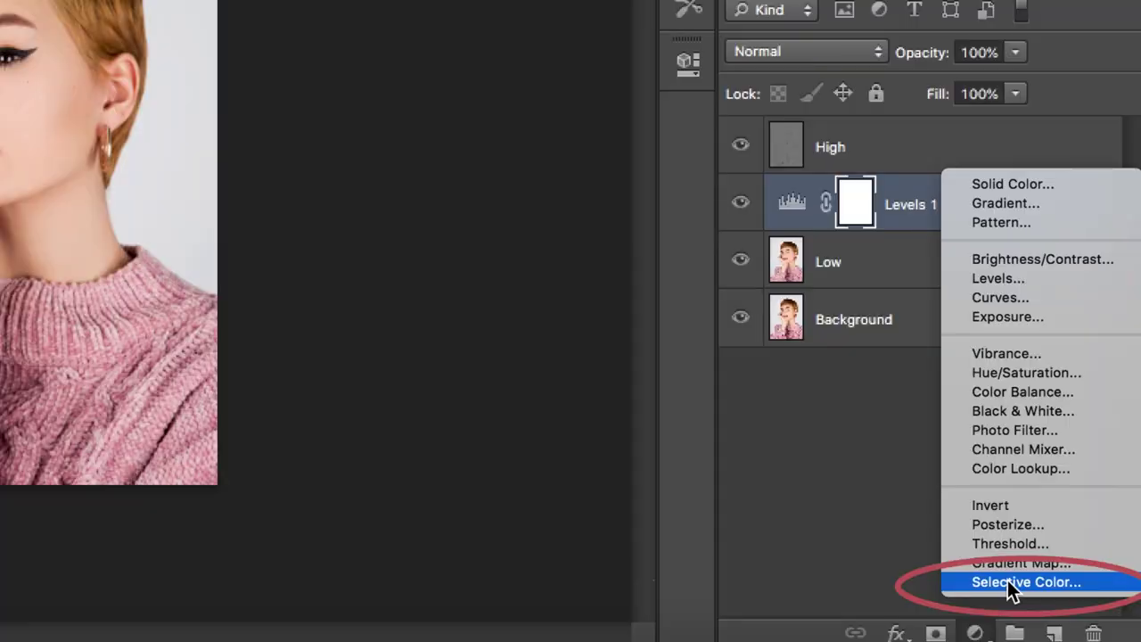
{"action": "left_click", "coordinate": [1007, 582]}
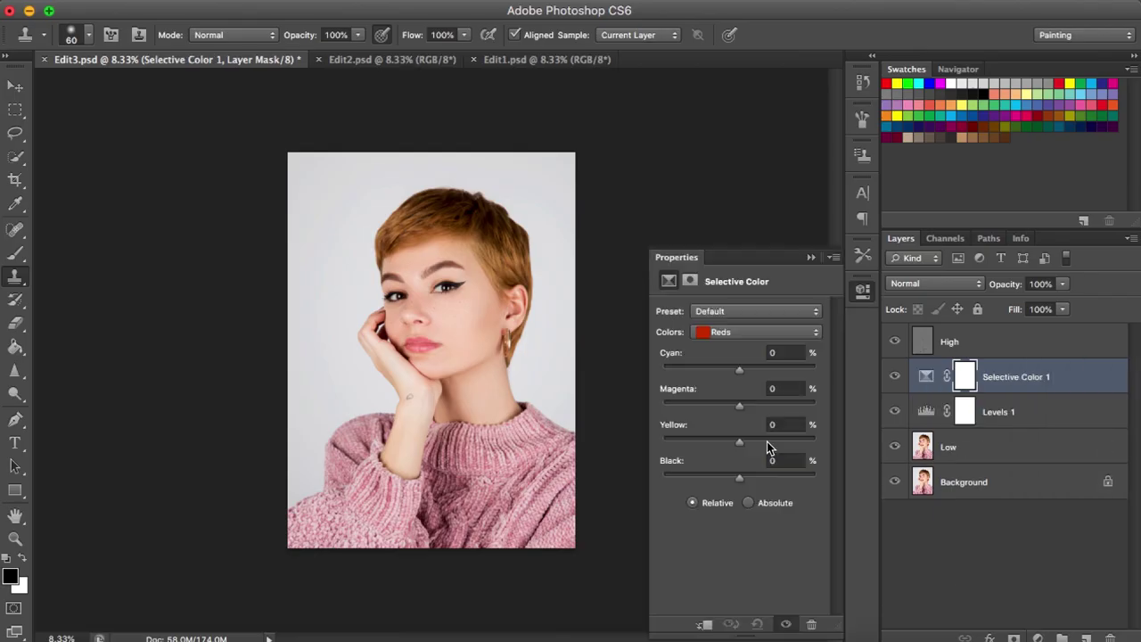
{"action": "left_click_drag", "start_coordinate": [748, 347], "coordinate": [738, 347]}
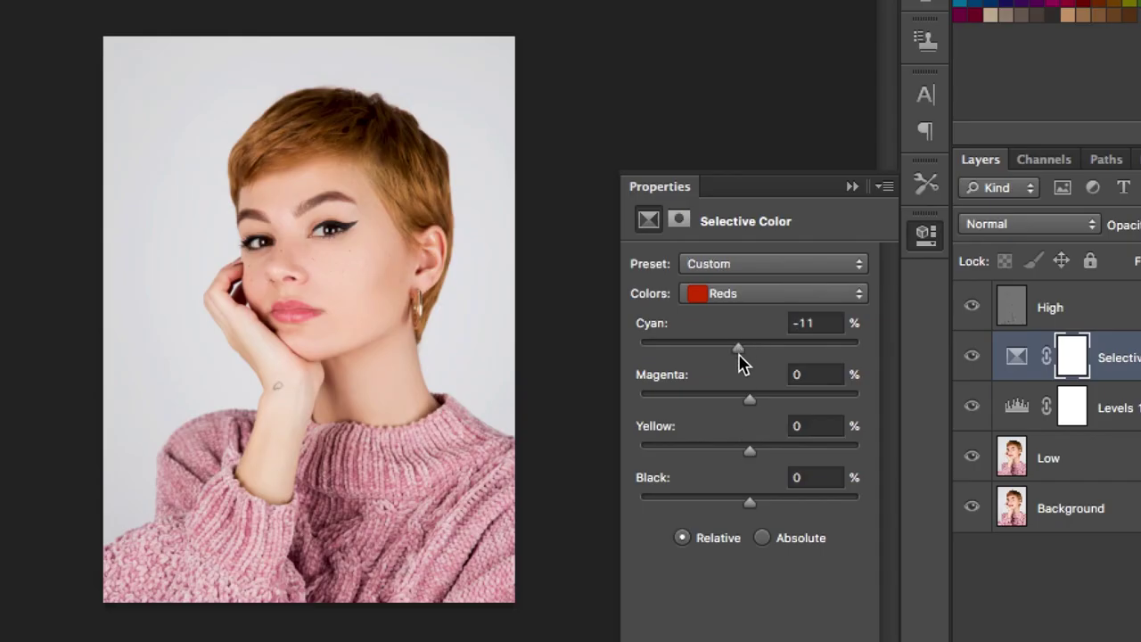
{"action": "left_click_drag", "start_coordinate": [750, 451], "coordinate": [762, 451]}
{"action": "left_click_drag", "start_coordinate": [750, 501], "coordinate": [774, 502]}
Adjust the Yellows range in Selective Color 1 by slightly lowering cyan and slightly raising yellow.
{"action": "left_click", "coordinate": [741, 293]}
{"action": "left_click", "coordinate": [746, 311]}
{"action": "left_click_drag", "start_coordinate": [749, 348], "coordinate": [742, 348]}
{"action": "left_click_drag", "start_coordinate": [750, 451], "coordinate": [759, 451]}
Set black to +2% for the Blacks range in Selective Color 1.
{"action": "mouse_move", "coordinate": [752, 508]}
{"action": "left_mouse_down"}
{"action": "mouse_move", "coordinate": [729, 507]}
{"action": "mouse_move", "coordinate": [754, 510]}
{"action": "left_mouse_up"}
{"action": "left_click", "coordinate": [775, 293]}
{"action": "left_click", "coordinate": [785, 429]}
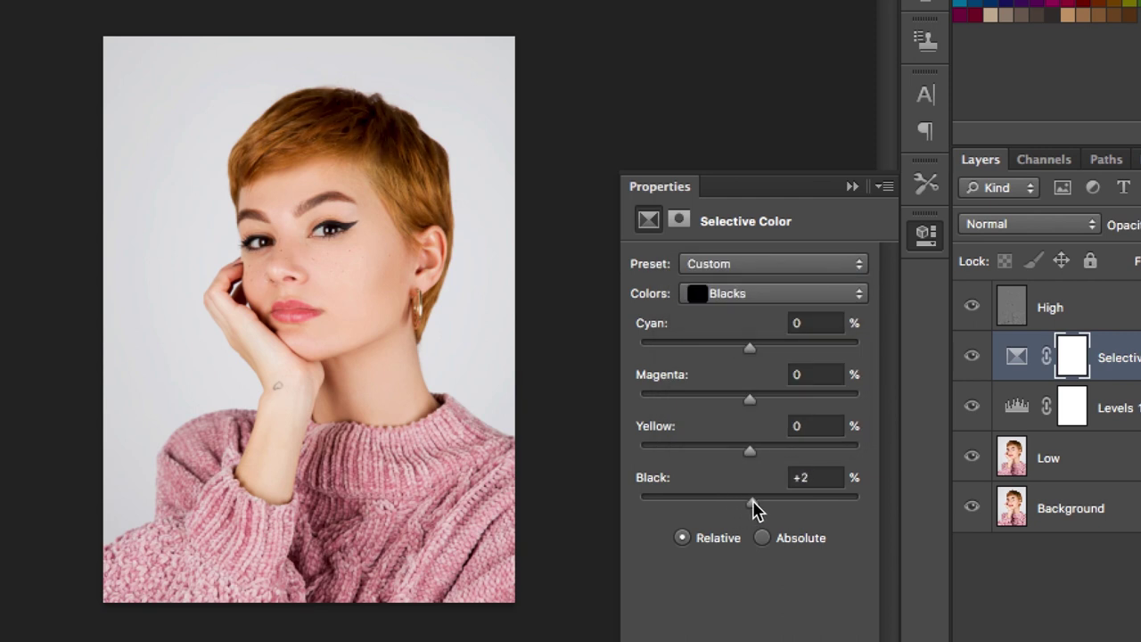
Toggle the visibility of Selective Color 1 to compare the portrait's colors before and after.
{"action": "left_click", "coordinate": [972, 358]}
{"action": "left_click", "coordinate": [972, 365]}
{"action": "left_click", "coordinate": [972, 366]}
{"action": "left_click", "coordinate": [972, 365]}
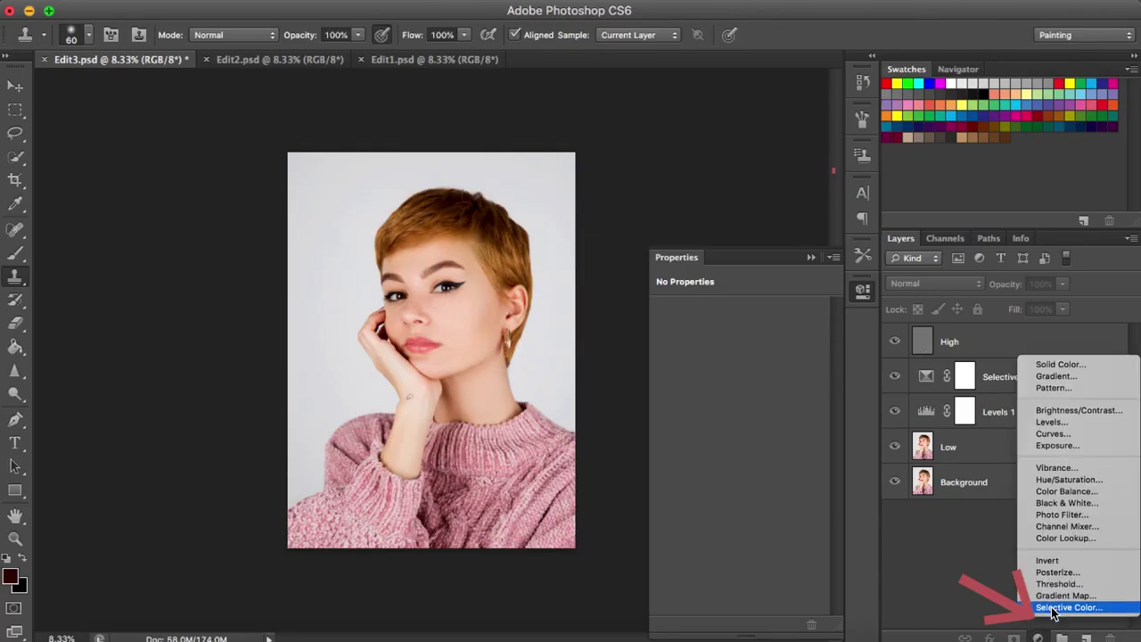
Add a second Selective Color layer above High and lower the black amount for the Whites range to brighten the background.
{"action": "left_click", "coordinate": [1054, 610]}
{"action": "left_click", "coordinate": [732, 334]}
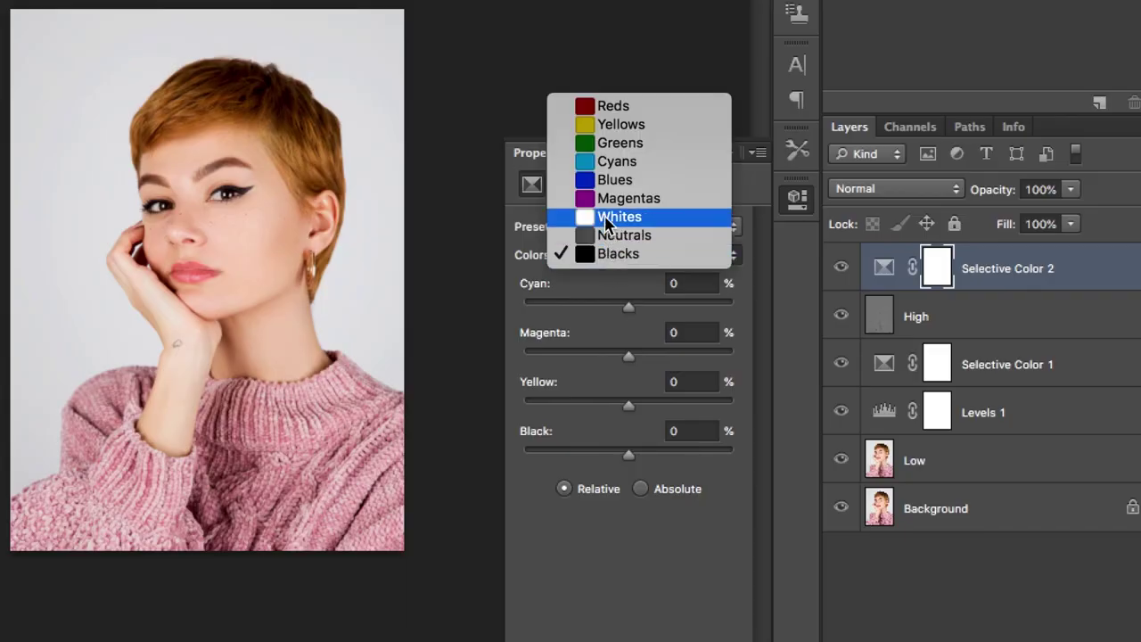
{"action": "left_click", "coordinate": [606, 219]}
{"action": "mouse_move", "coordinate": [628, 455]}
{"action": "left_mouse_down"}
{"action": "mouse_move", "coordinate": [584, 461]}
{"action": "mouse_move", "coordinate": [609, 459]}
{"action": "left_mouse_up"}
Paint black on the Selective Color 2 mask with a 1200 px brush over the woman's face, neck, arm and sweater.
{"action": "left_click", "coordinate": [936, 268]}
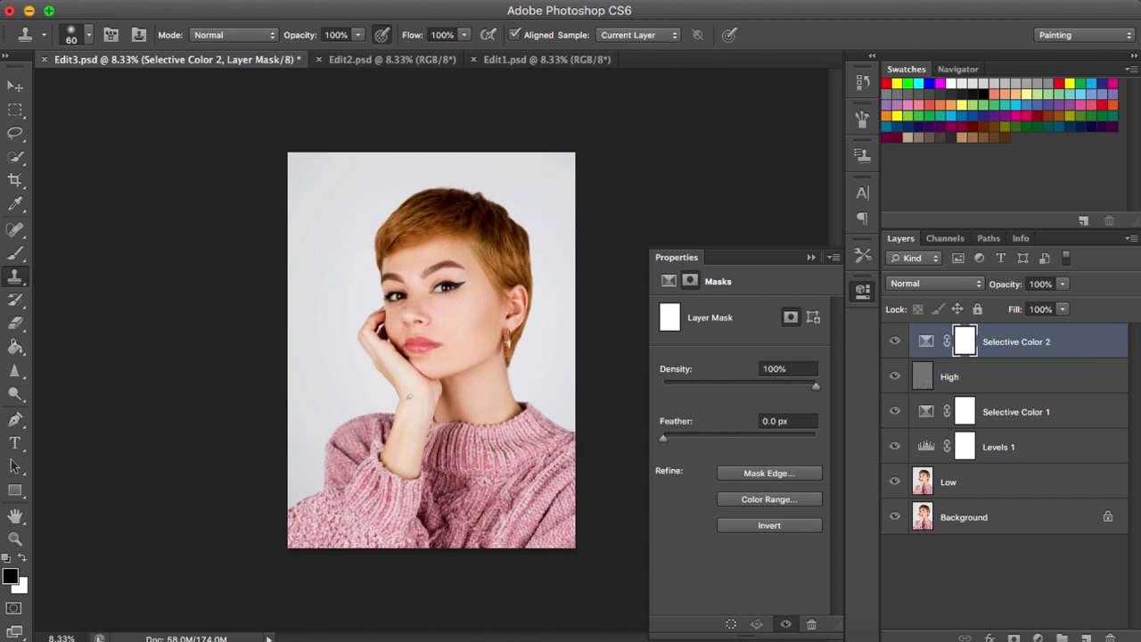
{"action": "key", "text": "b"}
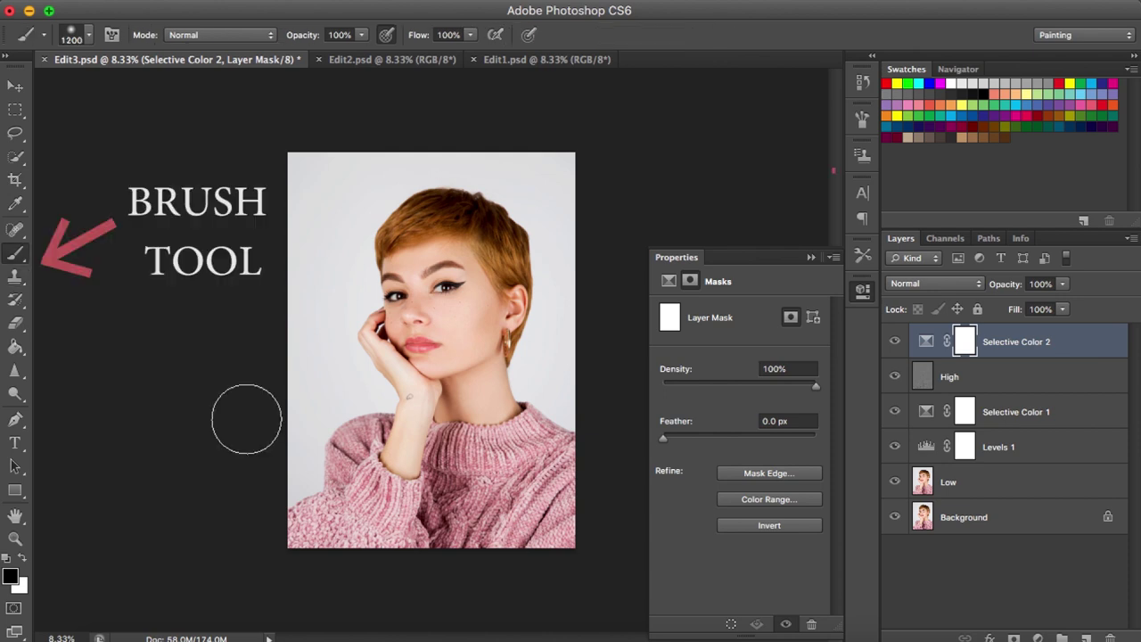
{"action": "left_click_drag", "start_coordinate": [463, 285], "coordinate": [446, 322]}
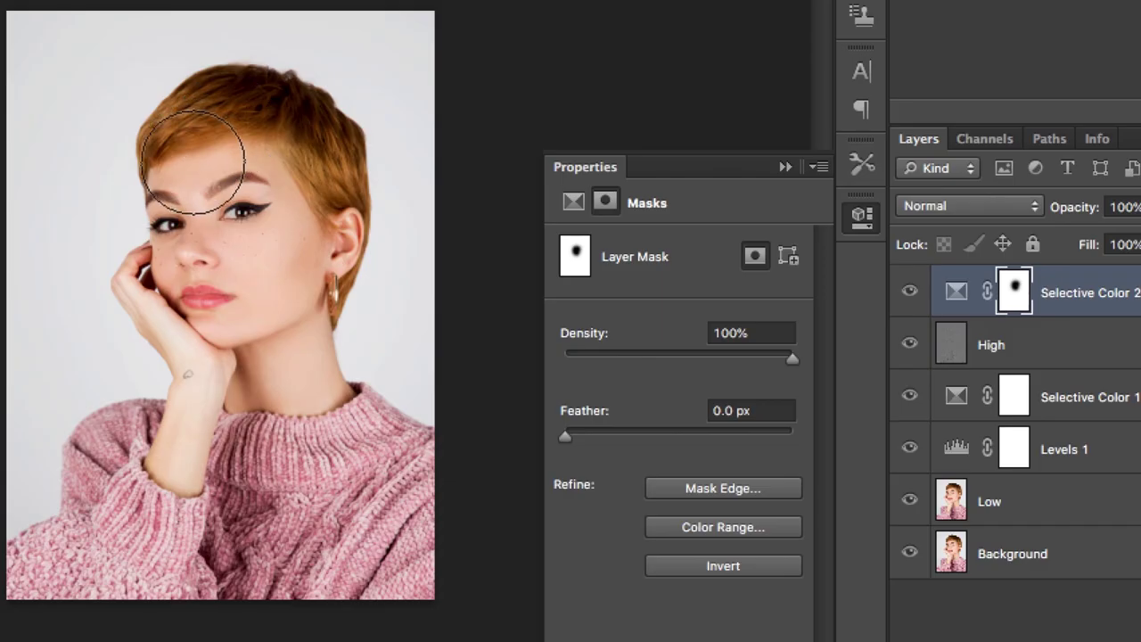
{"action": "mouse_move", "coordinate": [194, 162]}
{"action": "left_mouse_down"}
{"action": "mouse_move", "coordinate": [217, 277]}
{"action": "mouse_move", "coordinate": [300, 236]}
{"action": "left_mouse_up"}
{"action": "left_click_drag", "start_coordinate": [302, 431], "coordinate": [290, 408]}
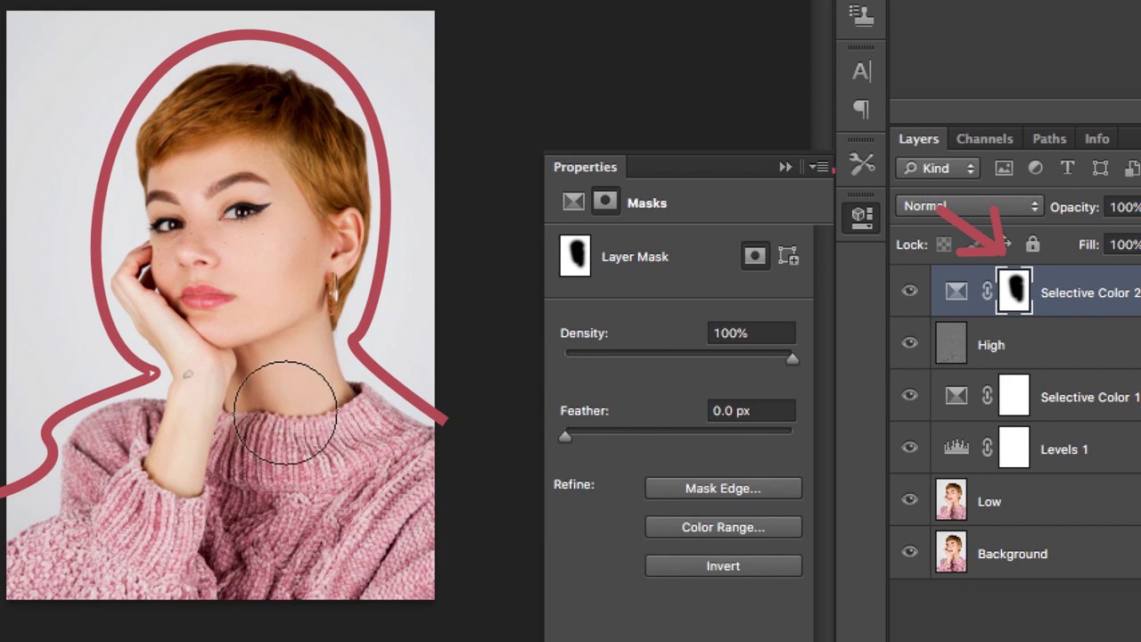
{"action": "mouse_move", "coordinate": [182, 479]}
{"action": "left_mouse_down"}
{"action": "mouse_move", "coordinate": [143, 443]}
{"action": "mouse_move", "coordinate": [107, 540]}
{"action": "mouse_move", "coordinate": [38, 612]}
{"action": "left_mouse_up"}
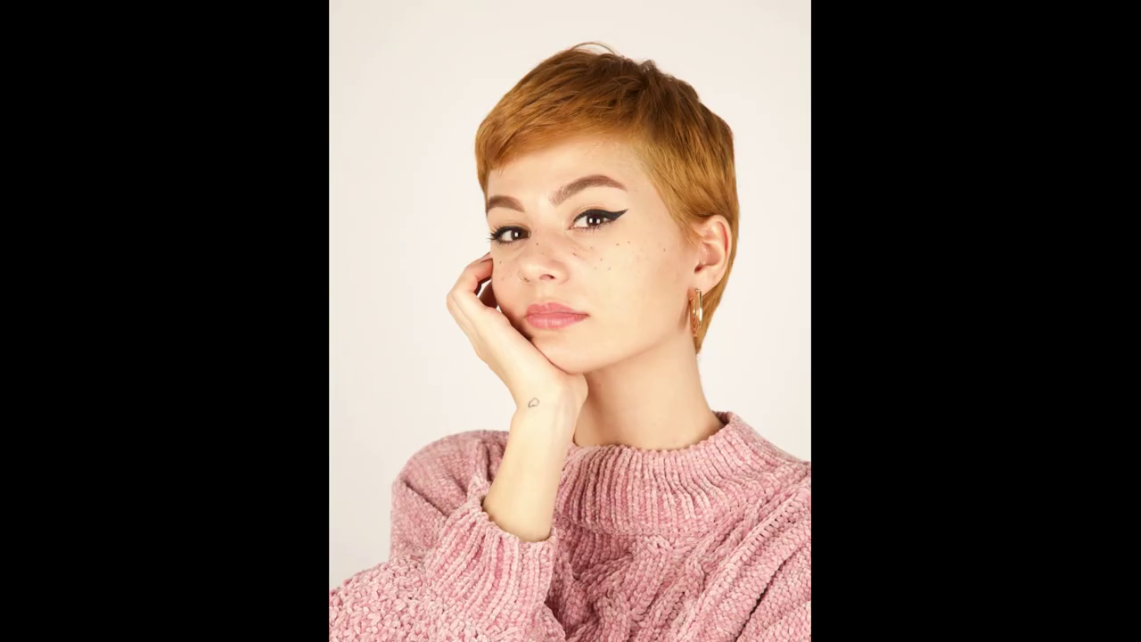